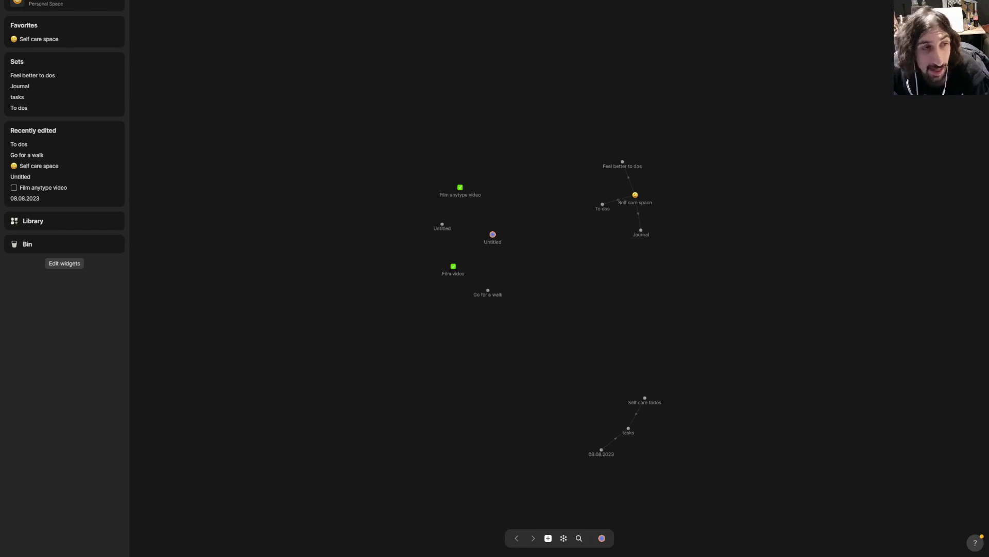
Step: Remove the todolist type in the Library, glance at the Anytype Library tab, and return to My Types
click(70, 224)
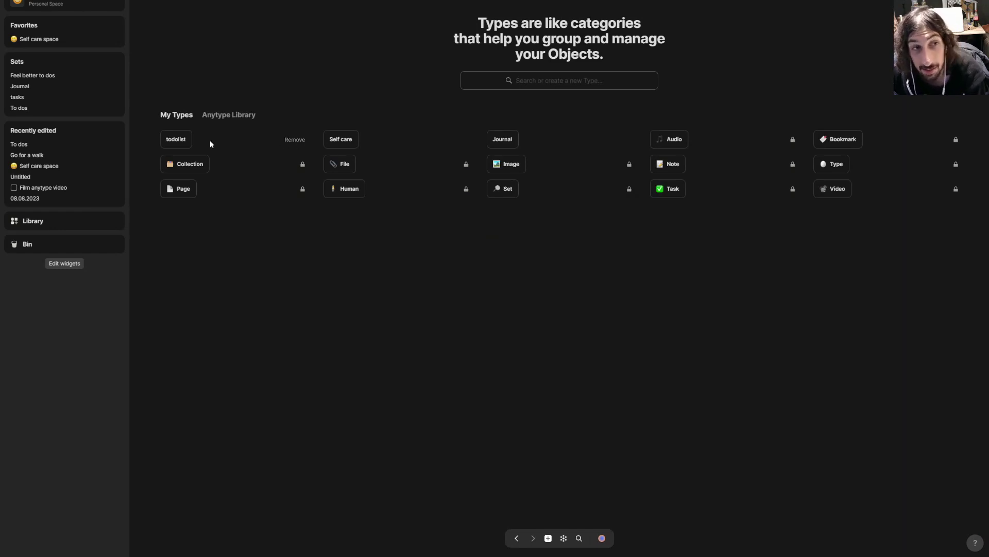
click(295, 140)
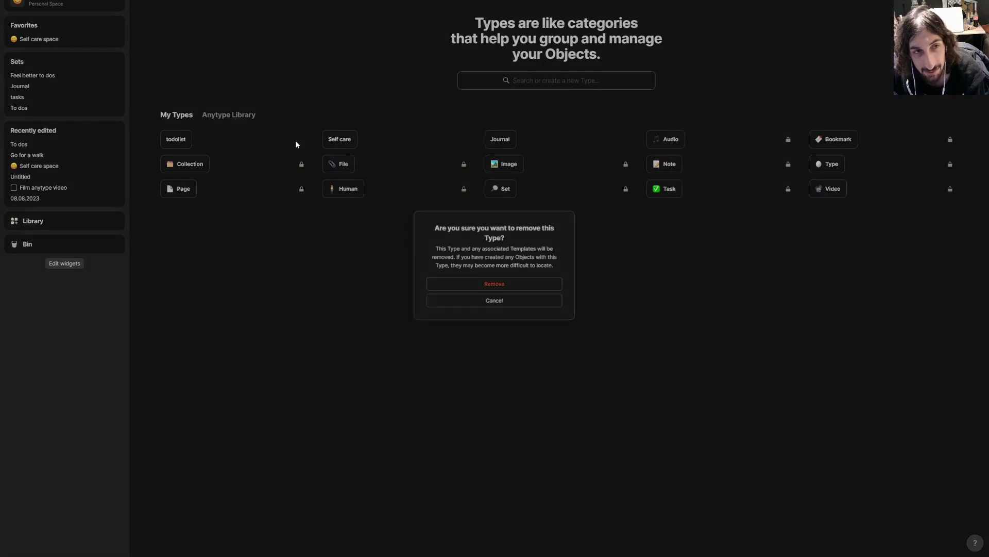
click(467, 287)
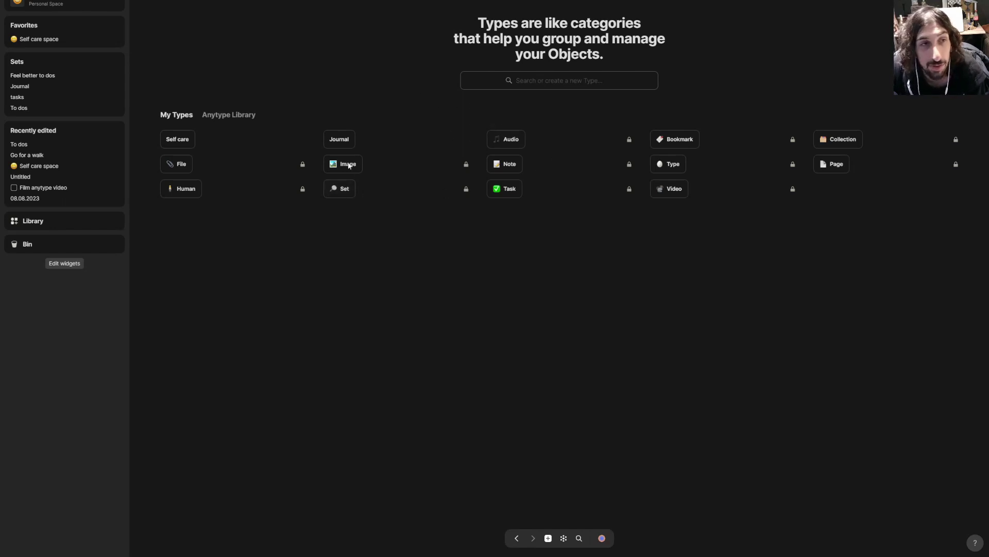
click(228, 115)
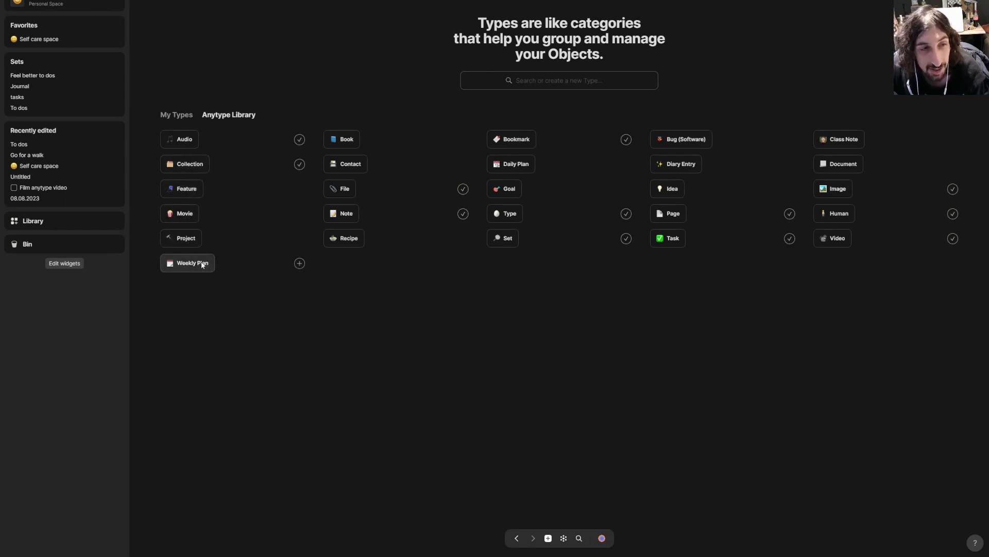
click(174, 115)
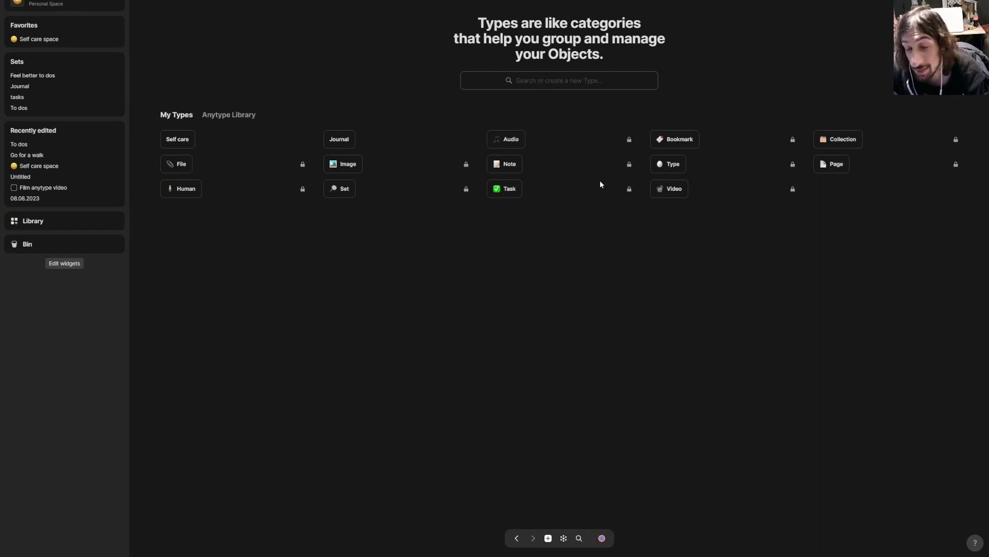
Step: Search the types for 'todolist' to confirm it no longer exists
click(552, 78)
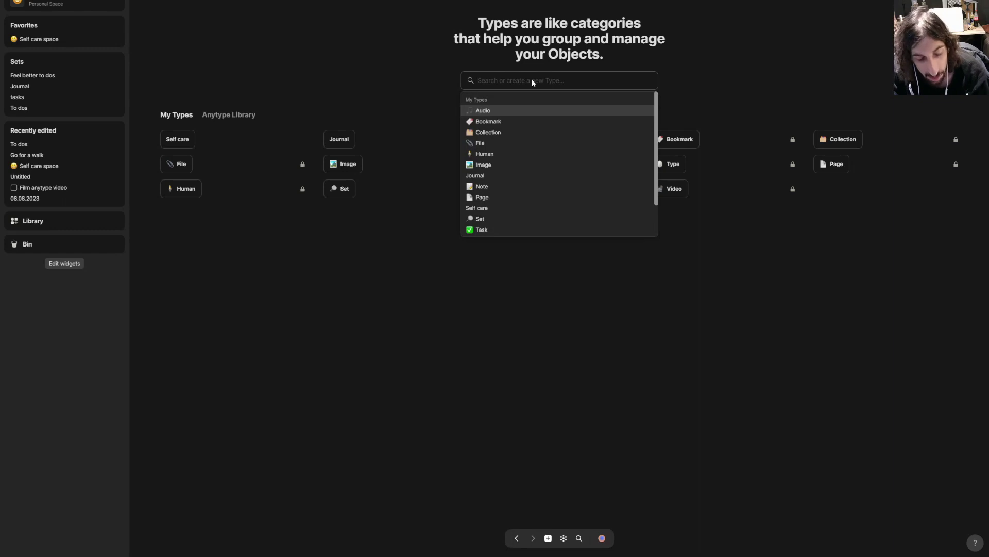
text(todolist)
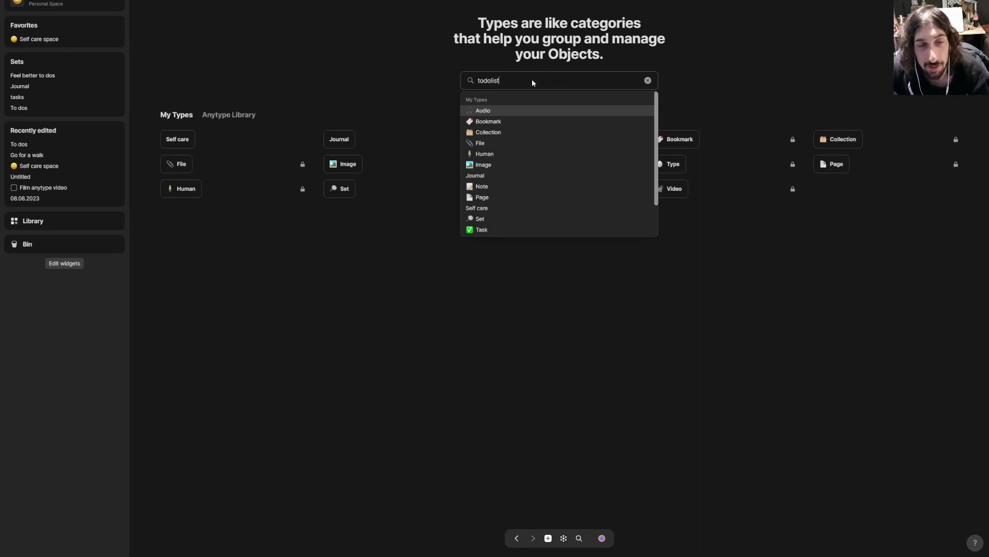
click(375, 89)
Step: From the Self care space, create a new object type named todolist
click(76, 41)
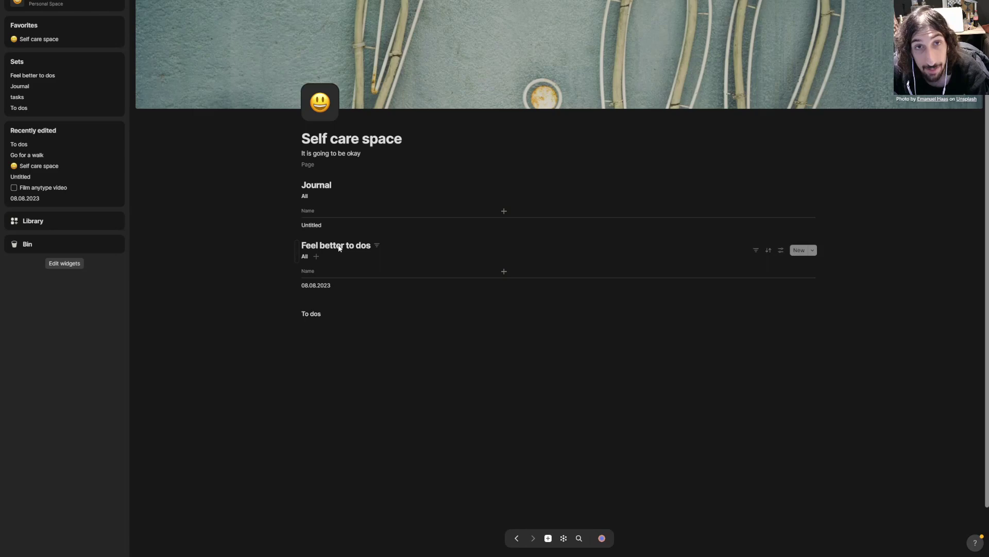
click(547, 538)
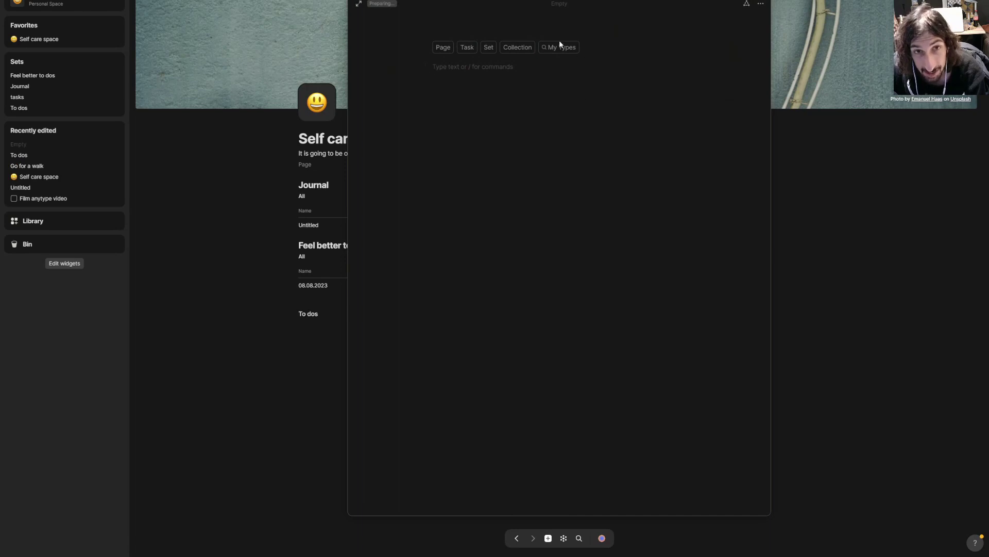
click(563, 48)
text(todolist)
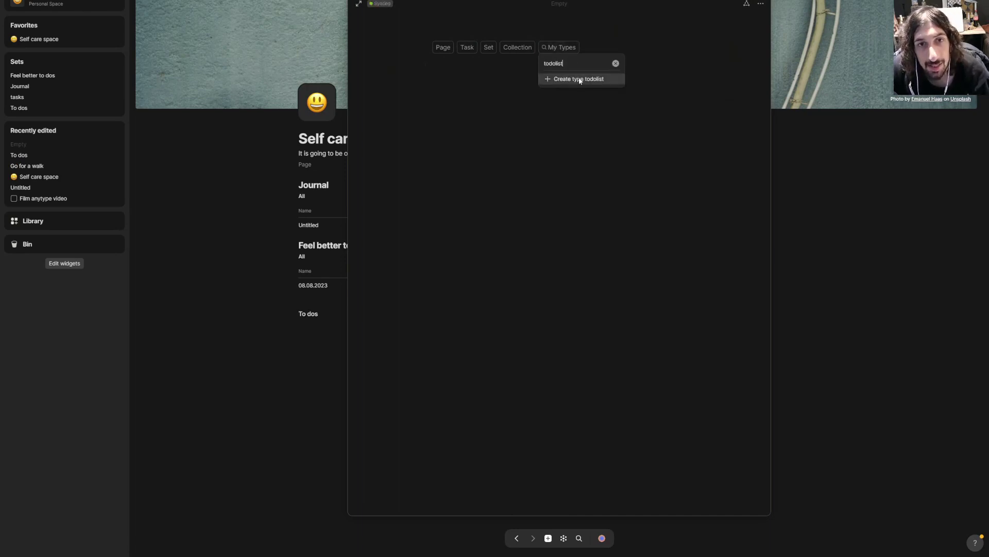
click(579, 79)
click(842, 45)
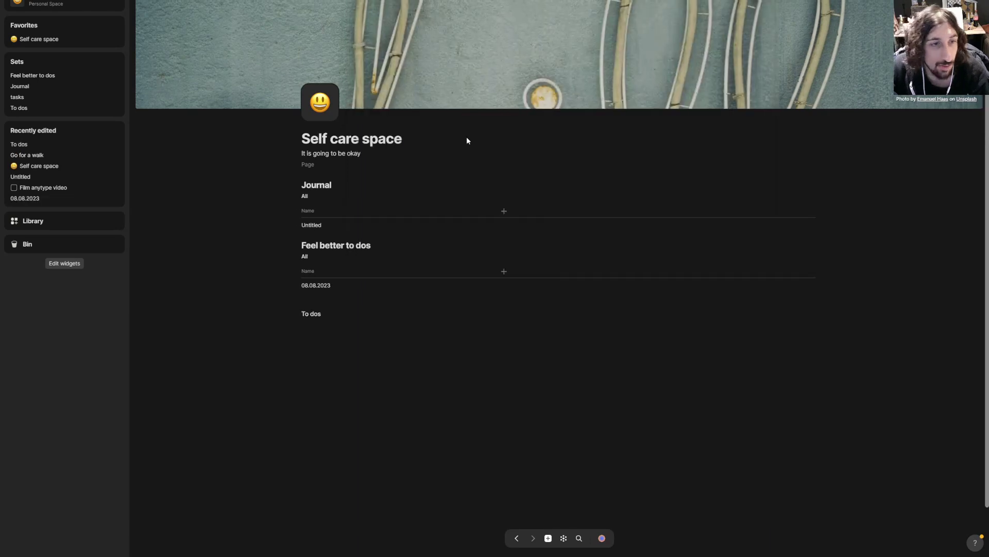
Step: Delete the old To dos block from the Self care space page
click(327, 314)
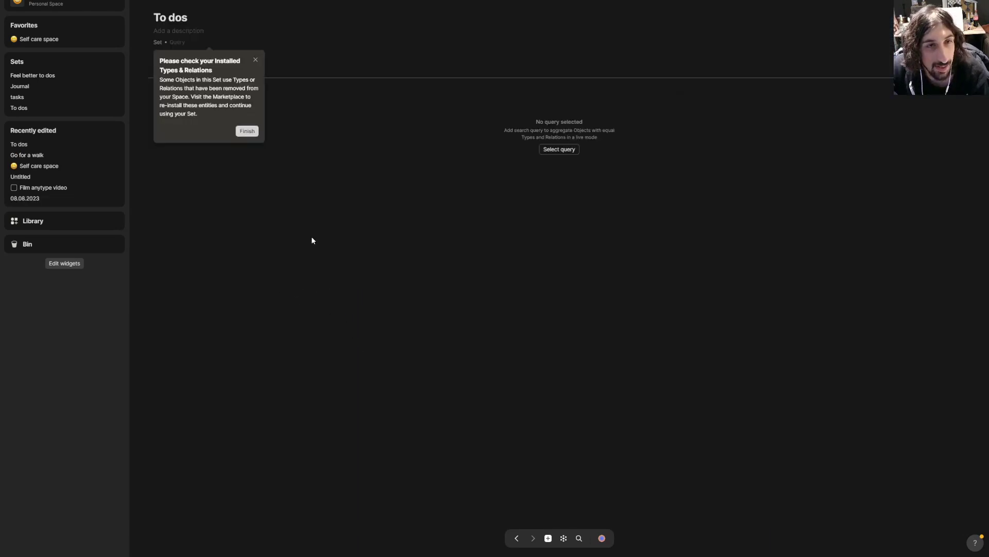
key(alt+Left)
click(297, 313)
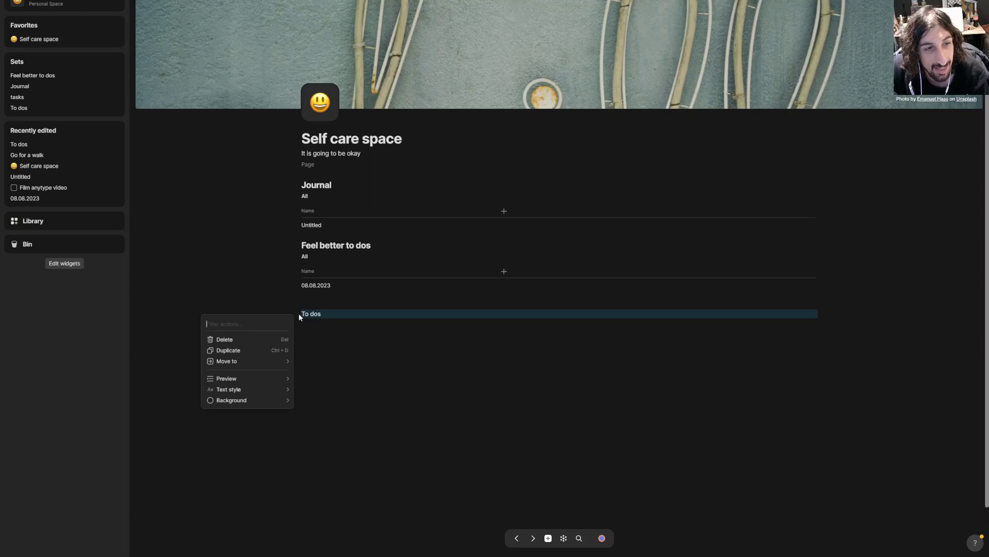
click(233, 339)
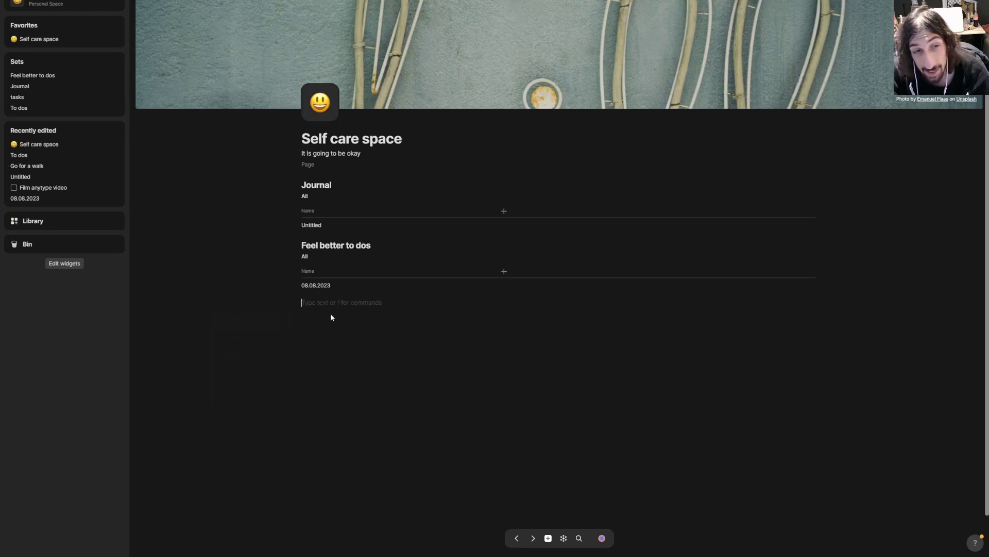
Step: Insert an inline set with /set that collects todolist objects
text(/)
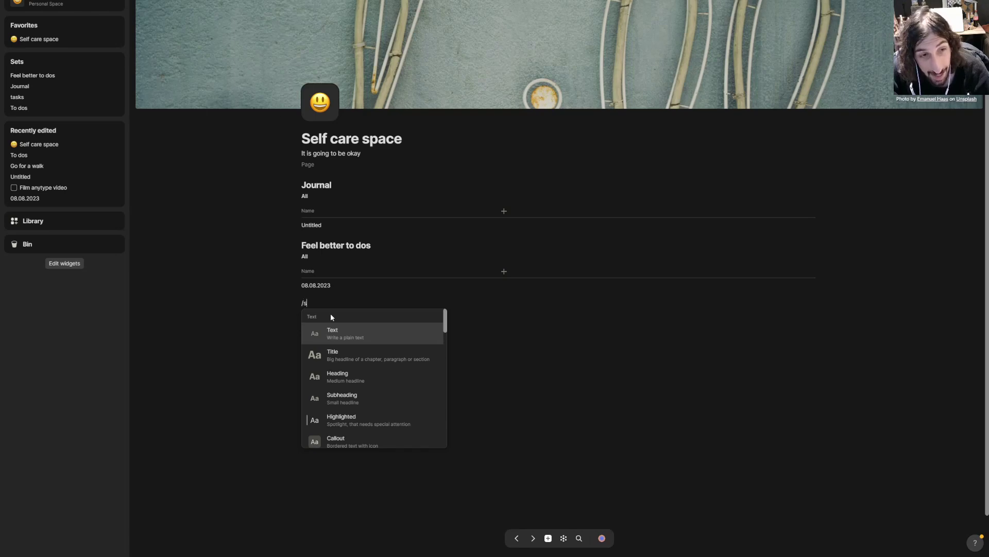
text(set)
click(342, 336)
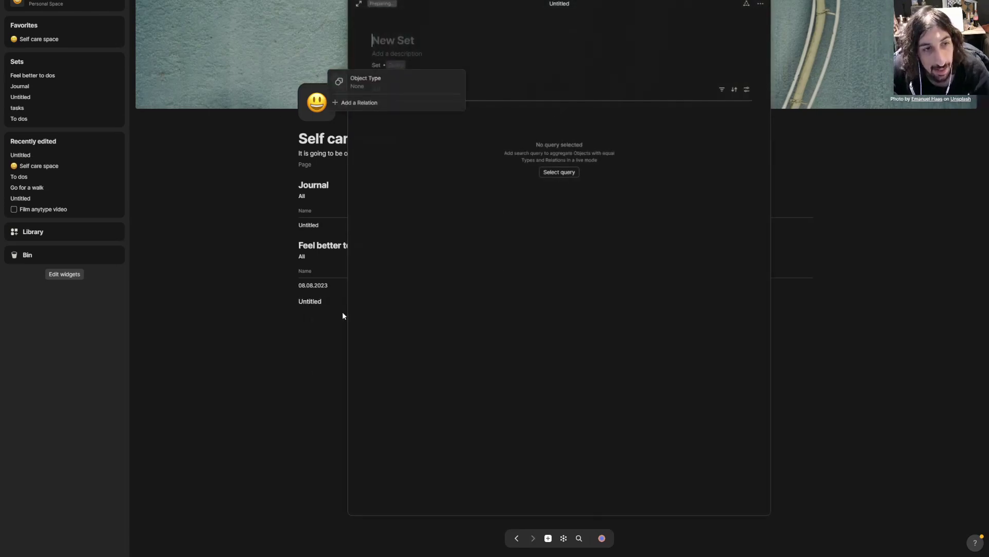
click(369, 86)
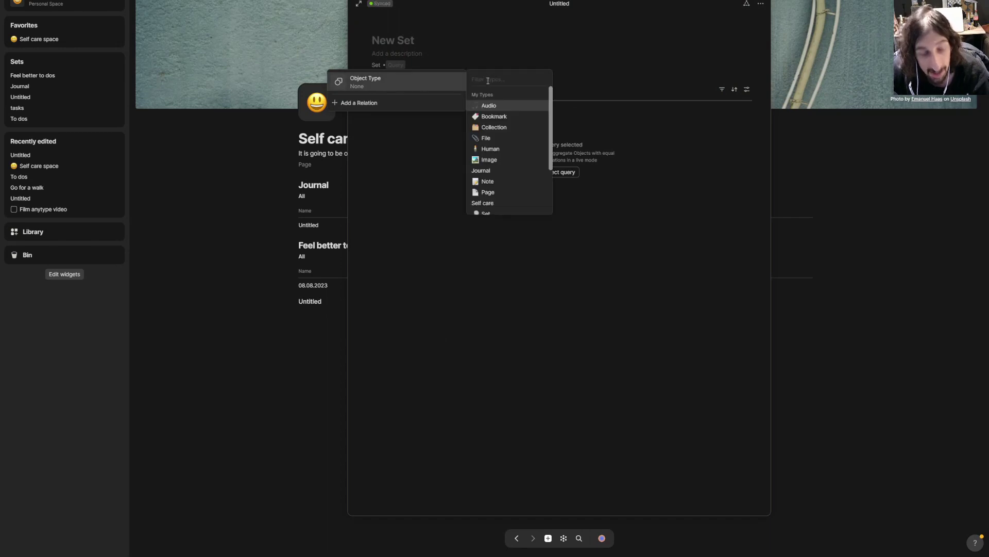
text(todolist)
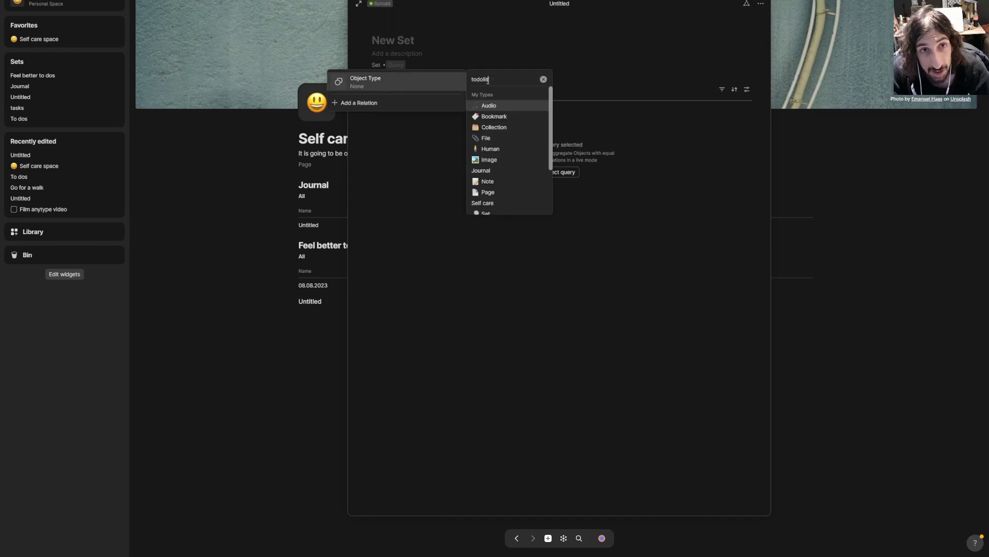
click(496, 100)
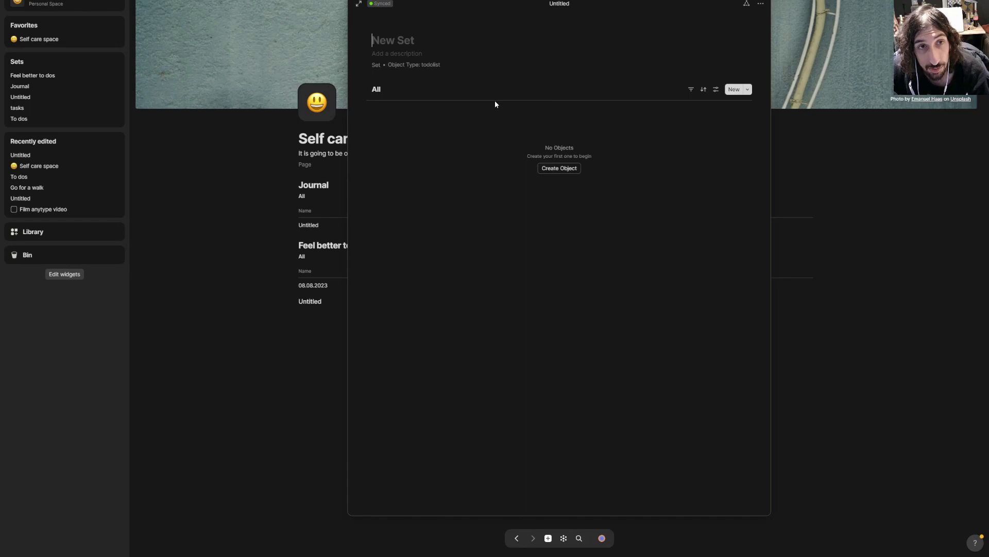
Step: Title the set 'Todos' and add a first entry named 'Answer youtube comments'
text(Todos)
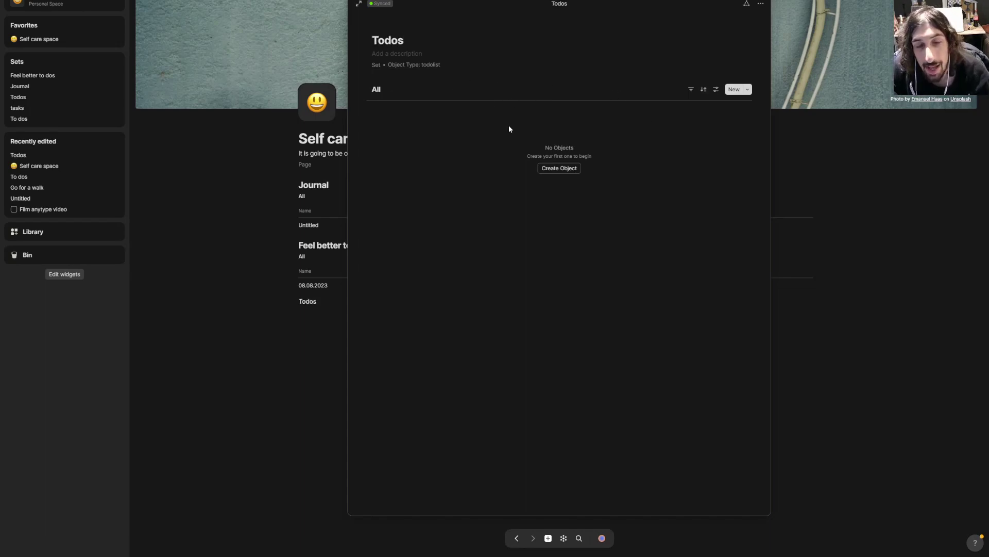
click(557, 167)
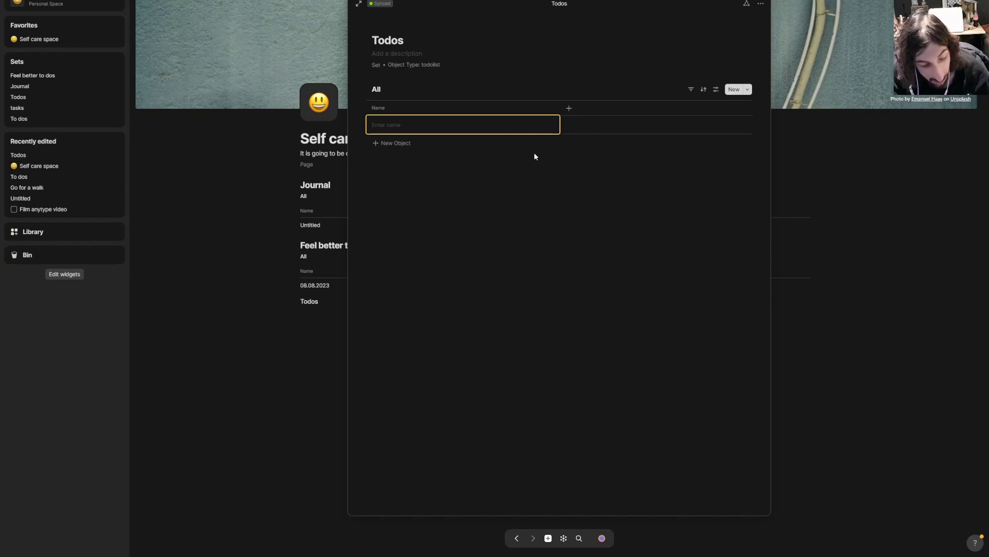
text(Answer yo)
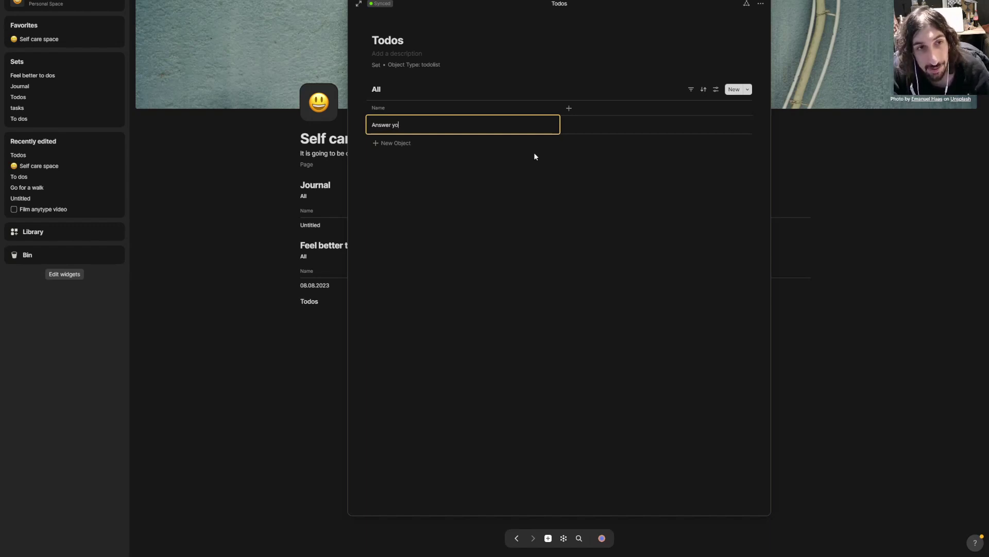
text(utube comments)
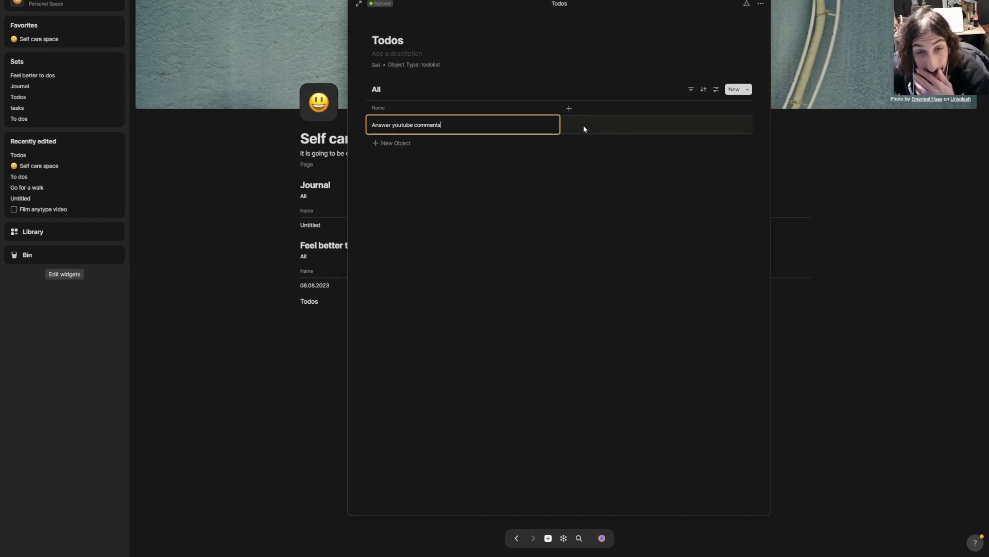
Step: Show Tag and Due date columns in the Todos table
click(567, 108)
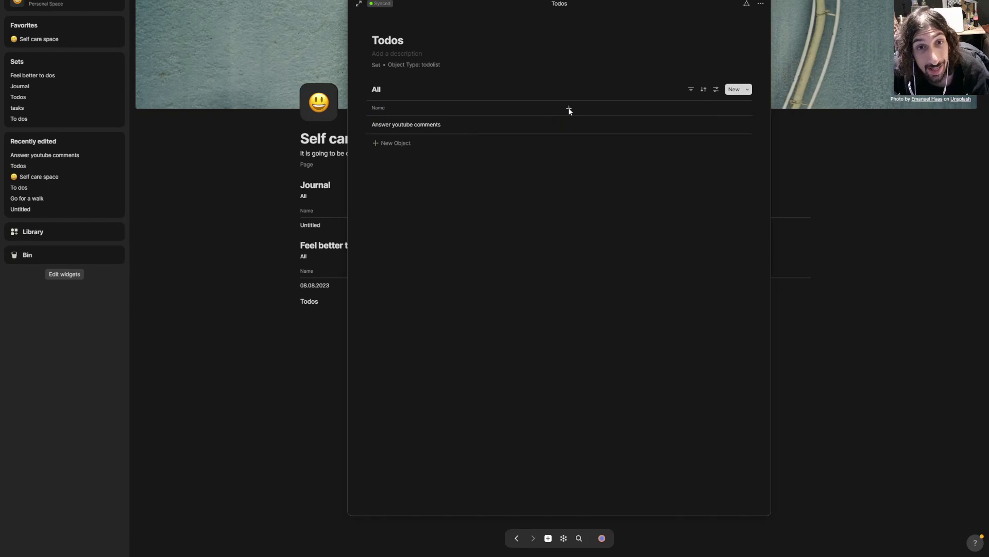
click(569, 108)
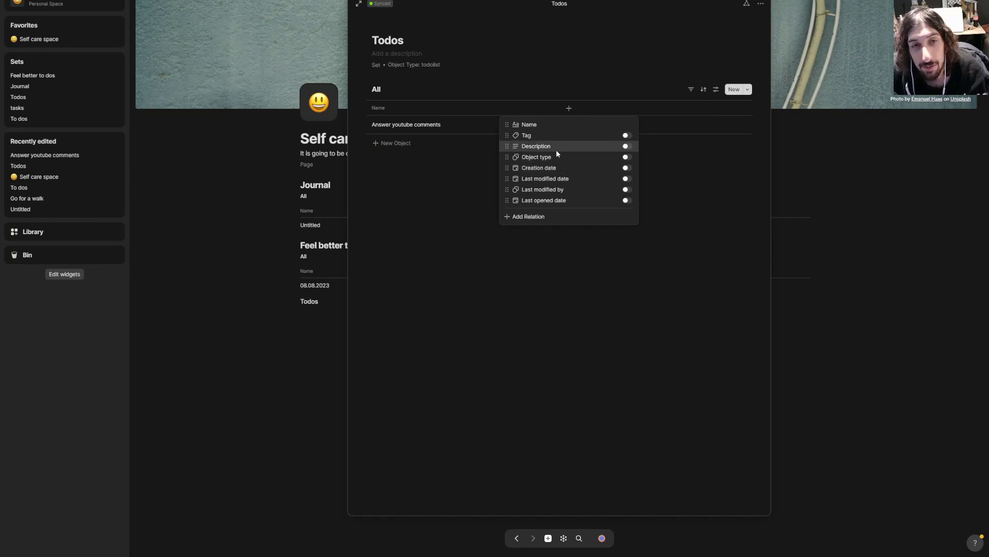
click(627, 136)
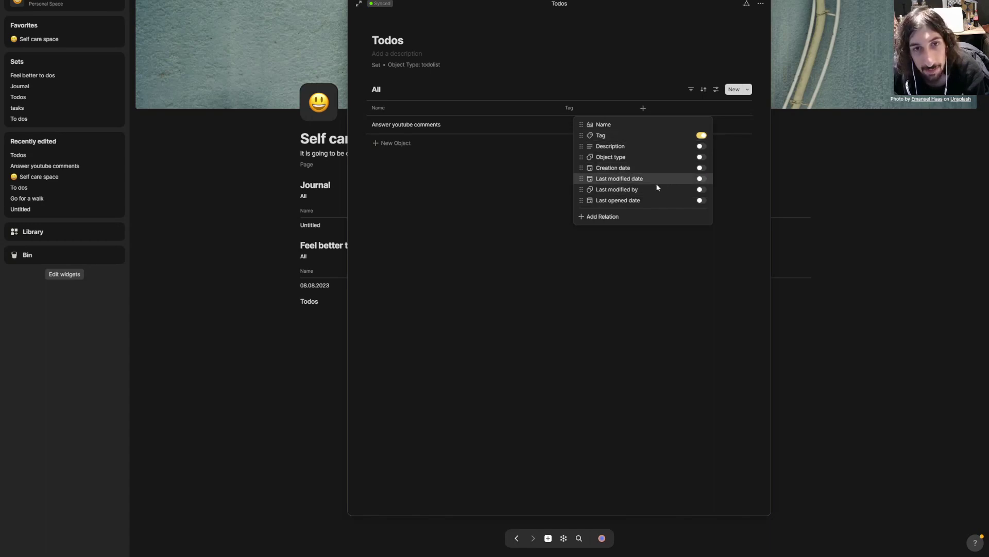
click(609, 218)
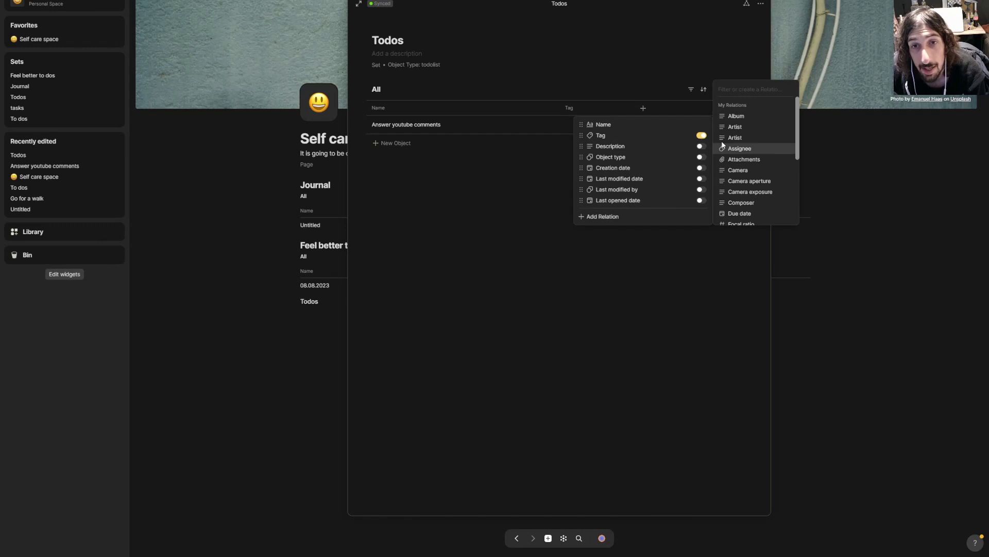
text(due)
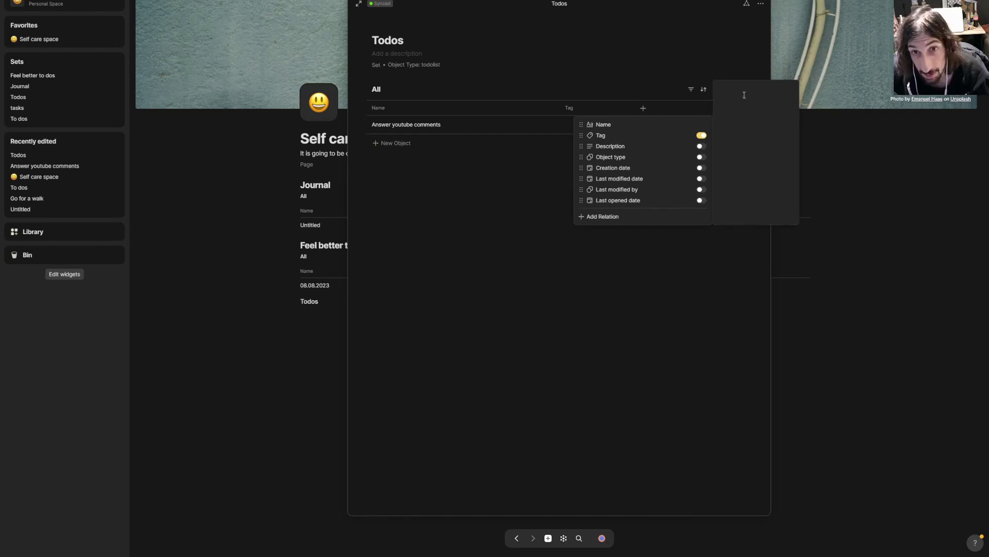
click(743, 201)
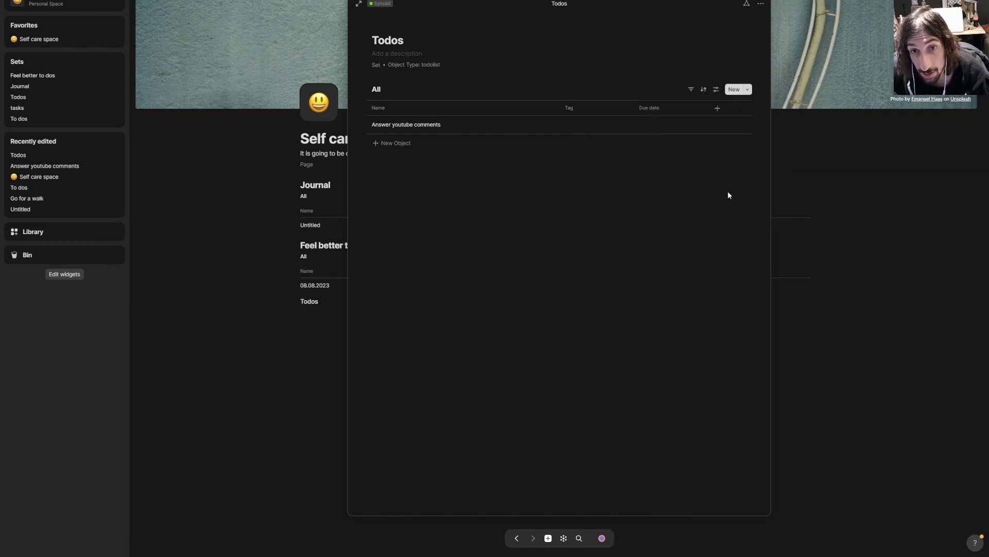
Step: Start a new relation named 'checkbox' for the Todos table
click(715, 109)
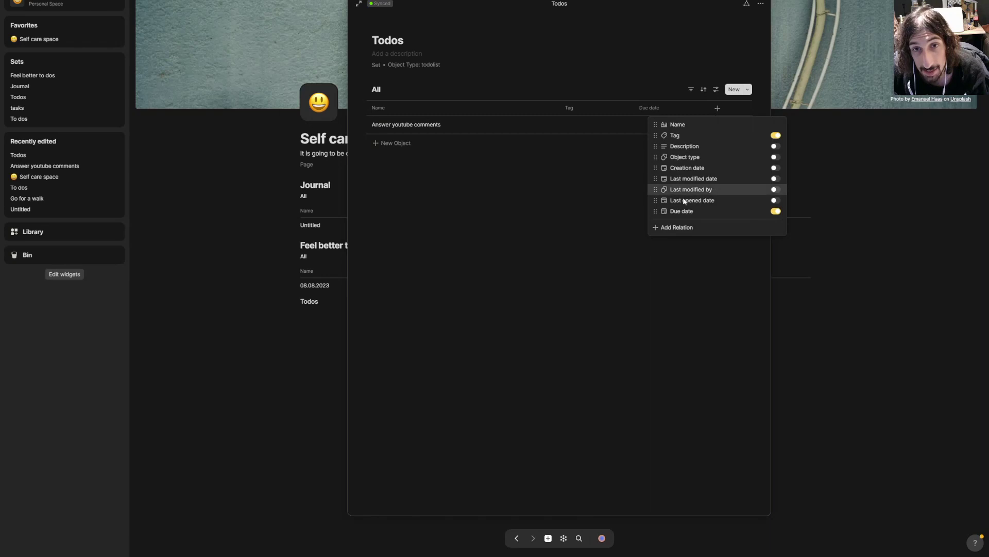
click(681, 227)
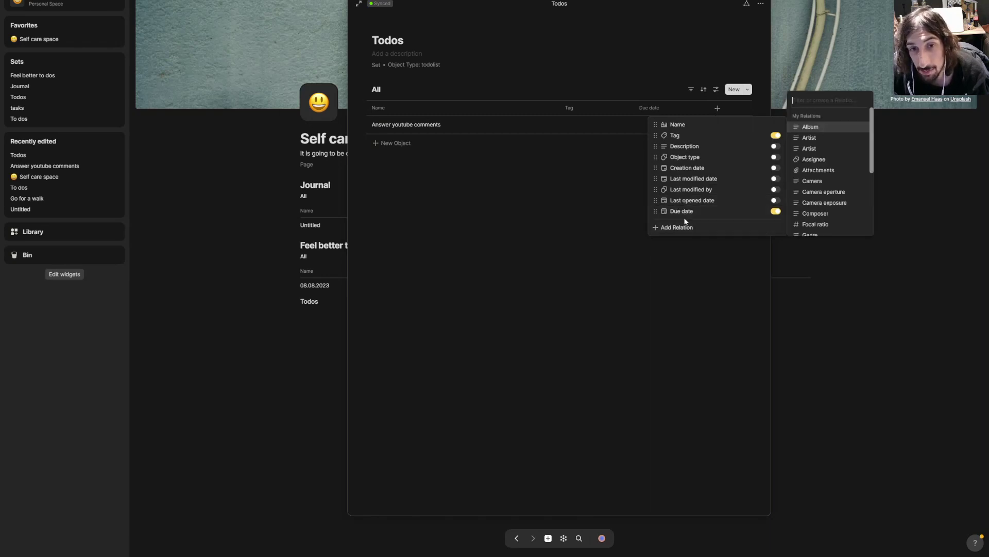
text(done)
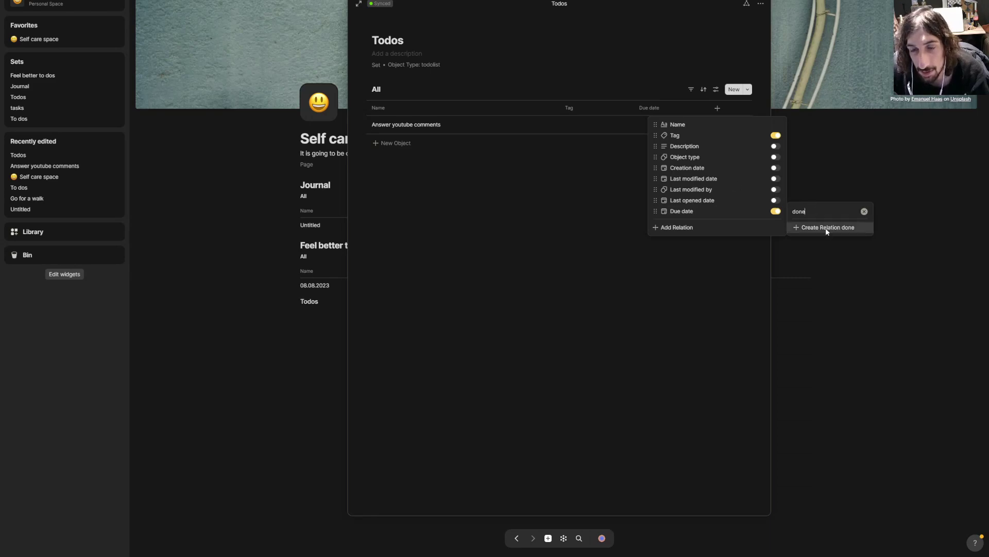
double_click(813, 213)
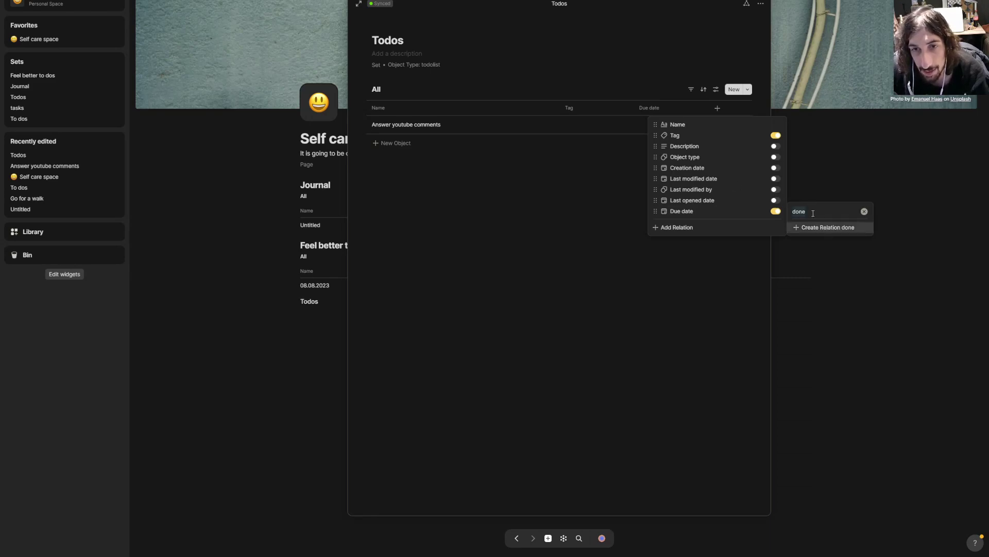
text(check)
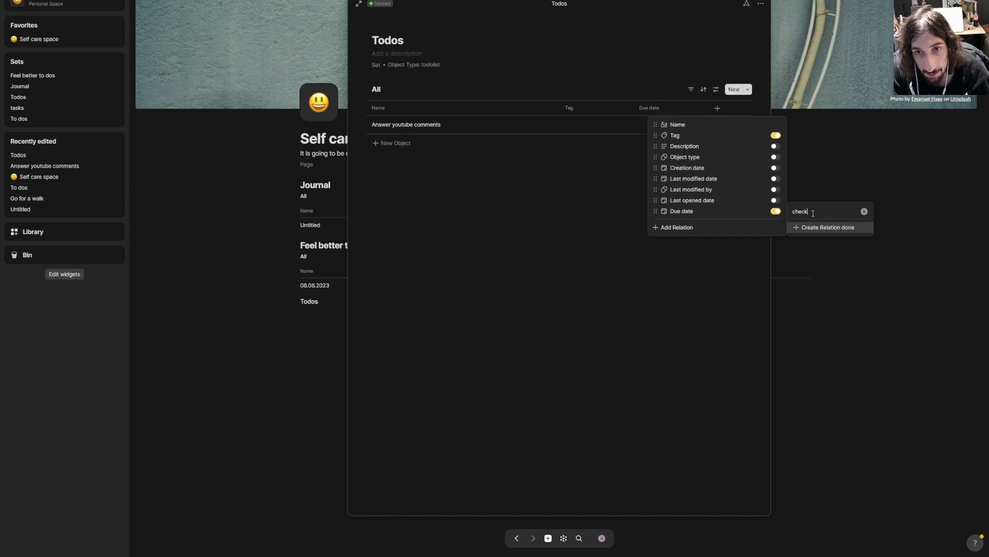
text(box)
click(828, 227)
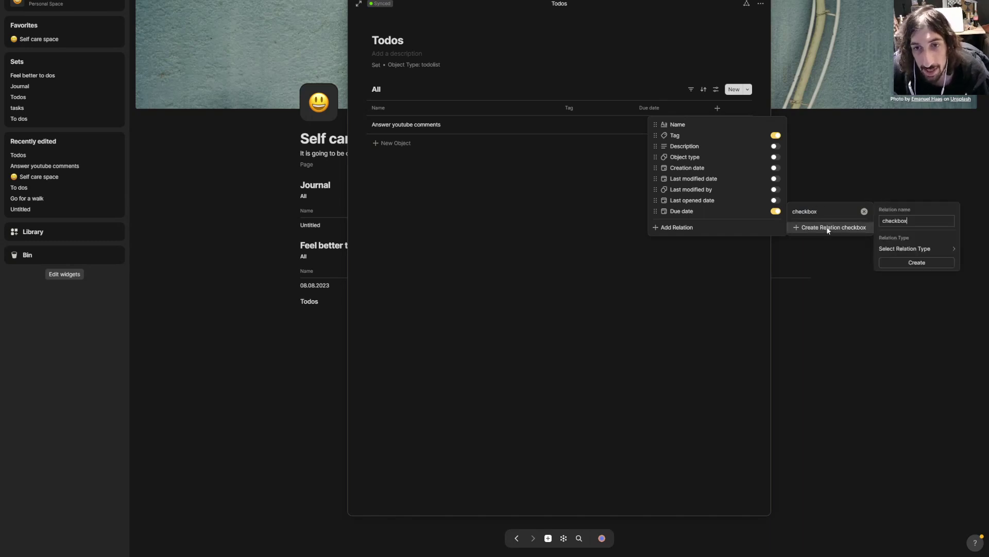
mouse_move(923, 252)
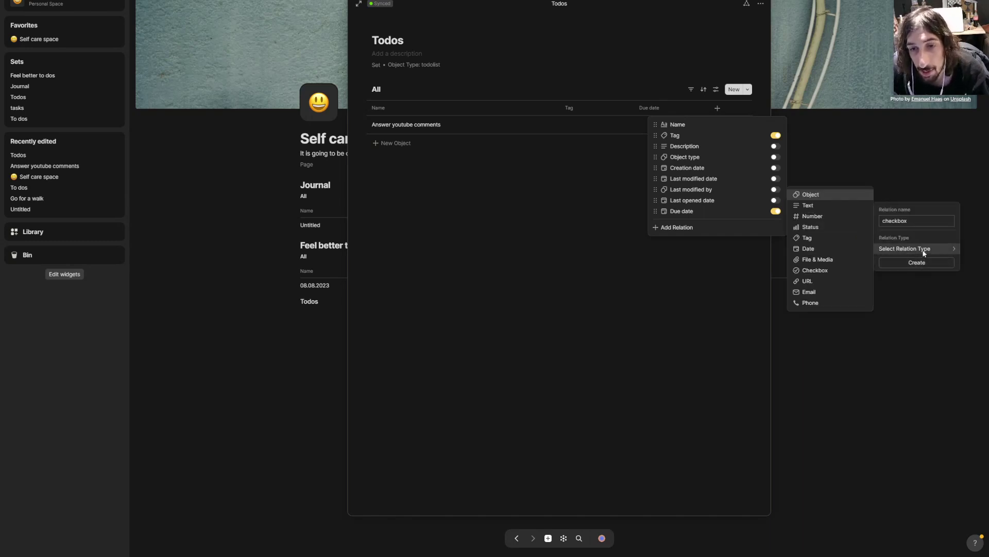
click(820, 273)
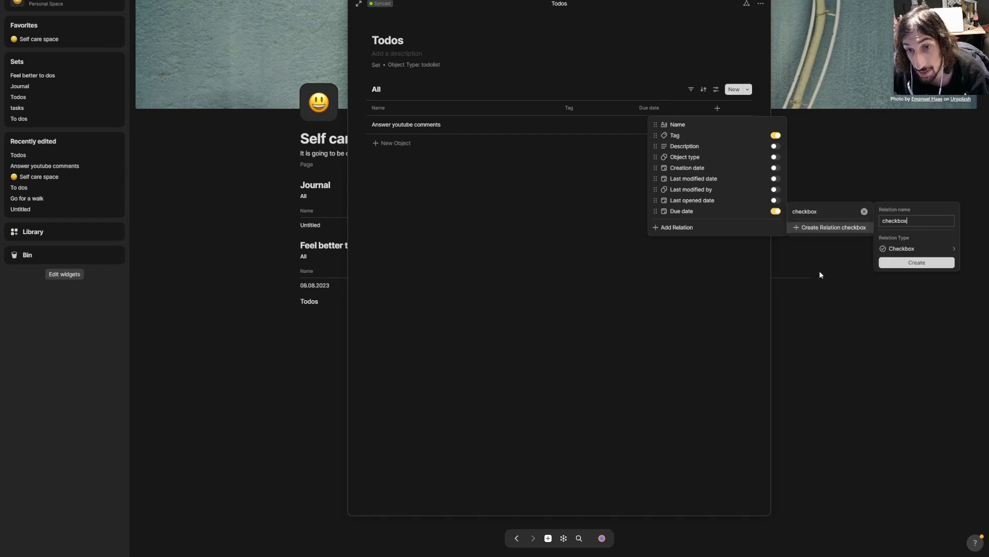
key(Escape)
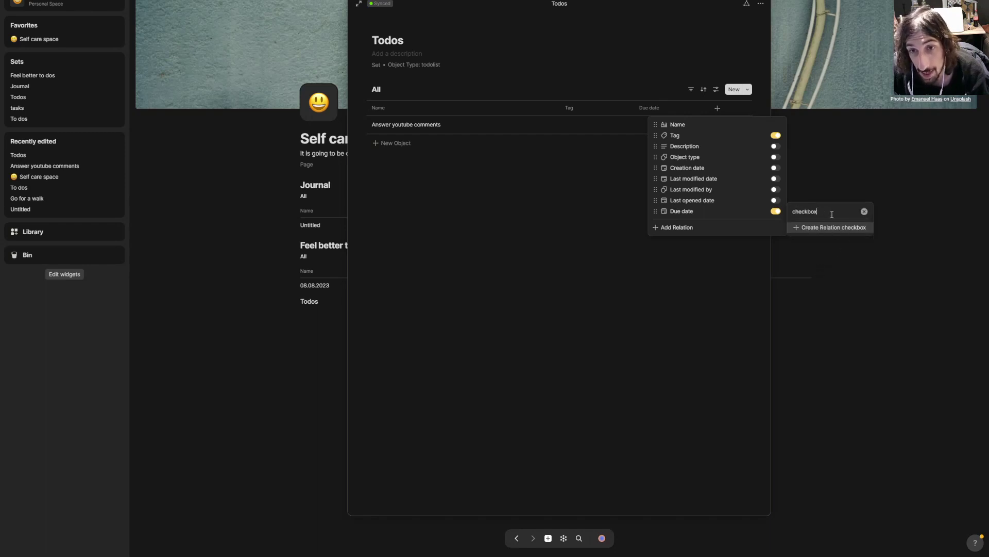
Step: Set the checkbox relation's type to Checkbox and create it as a column
click(826, 230)
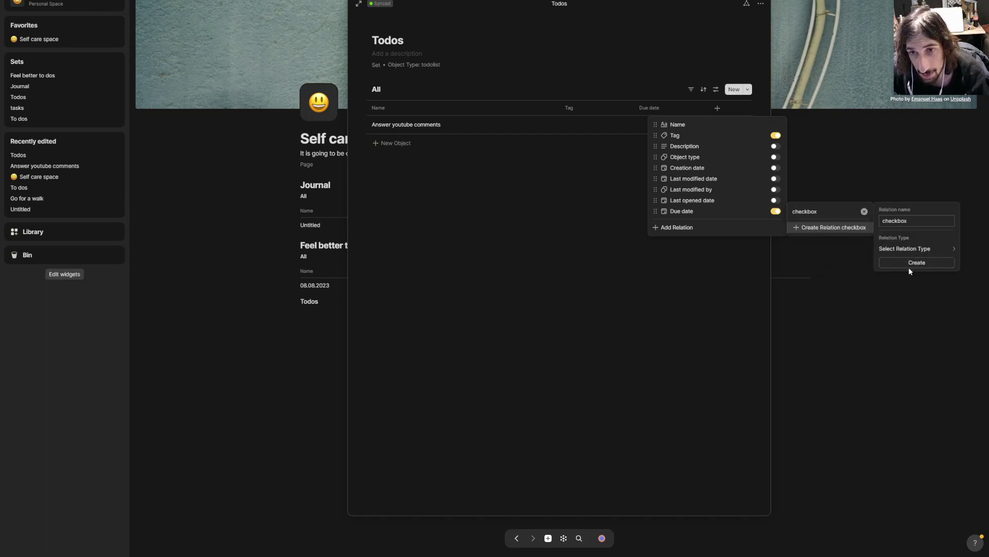
click(910, 250)
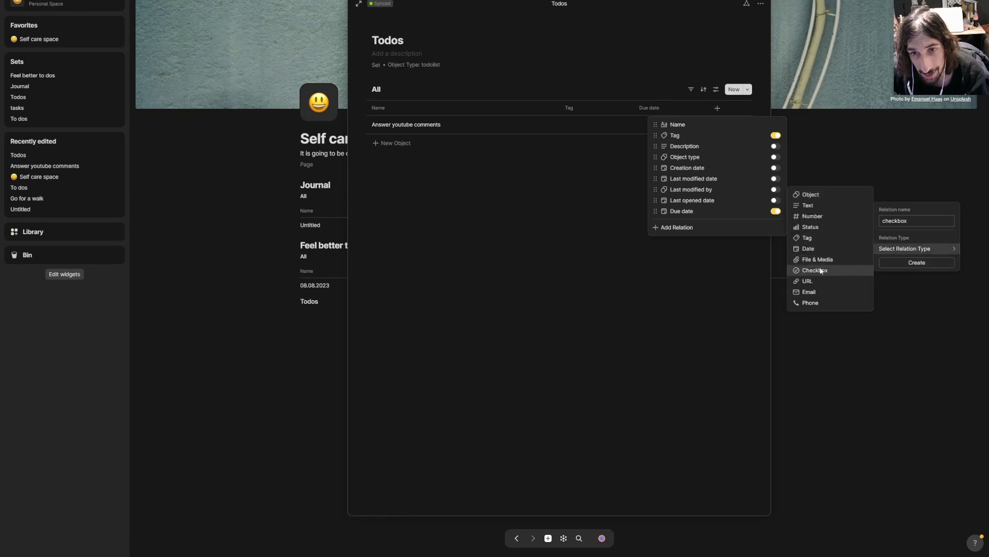
click(821, 268)
click(916, 263)
click(784, 239)
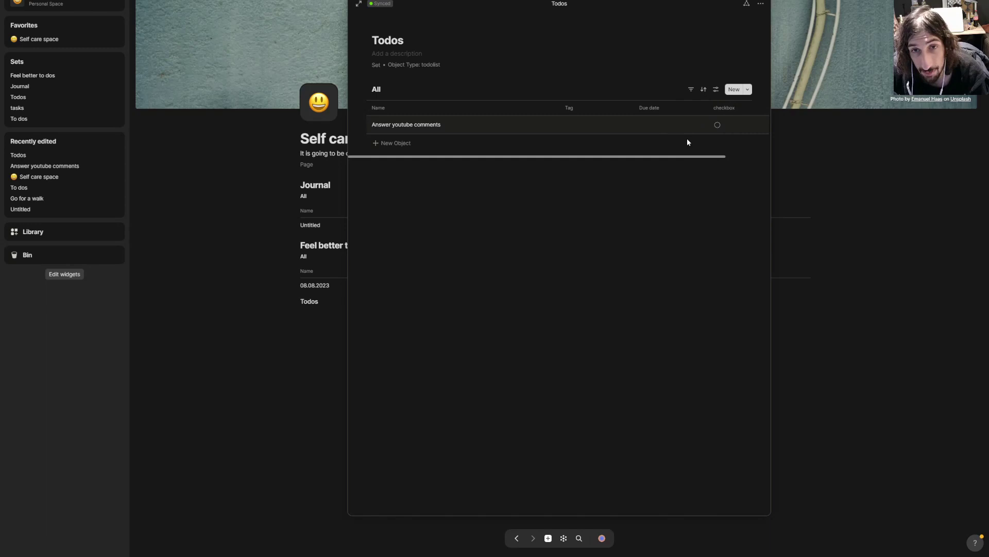
Step: Rearrange the Todos table columns, reopening the relation menu without adding anything
drag(647, 157, 716, 150)
click(742, 109)
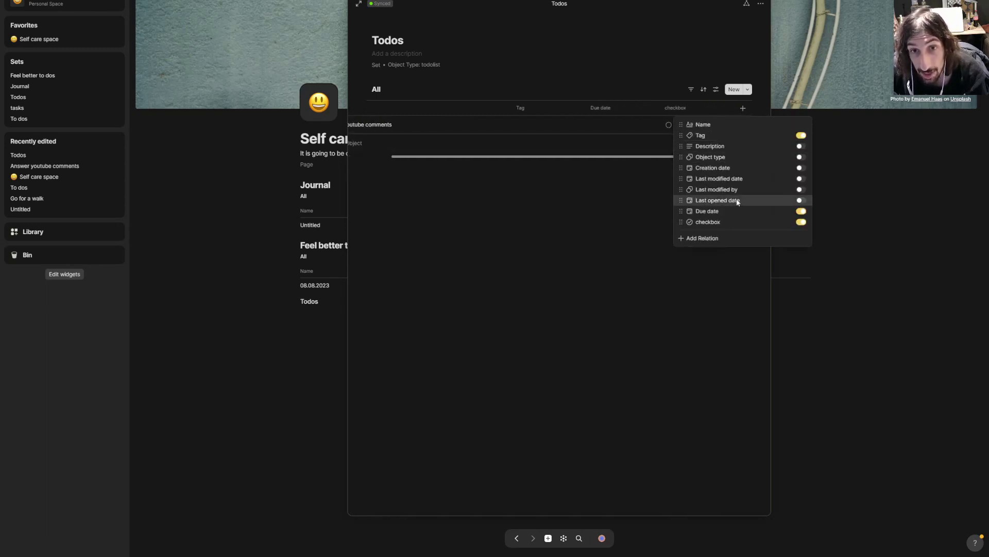
click(702, 239)
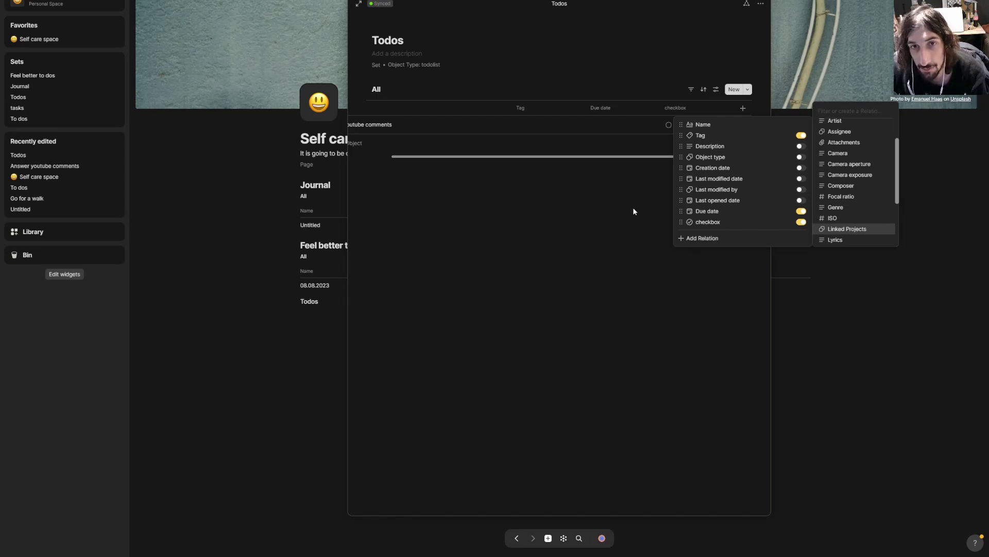
key(Escape)
key(Escape)
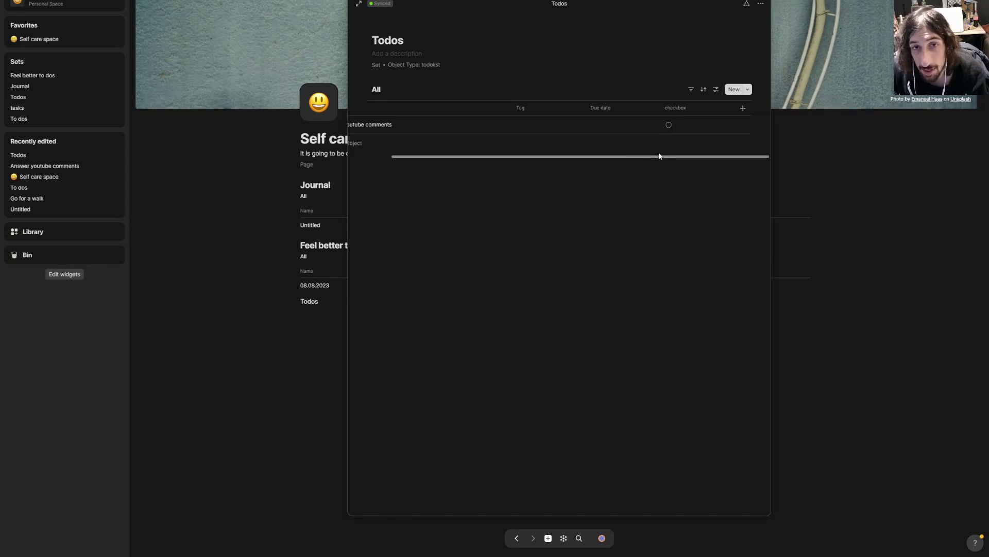
drag(659, 156, 562, 154)
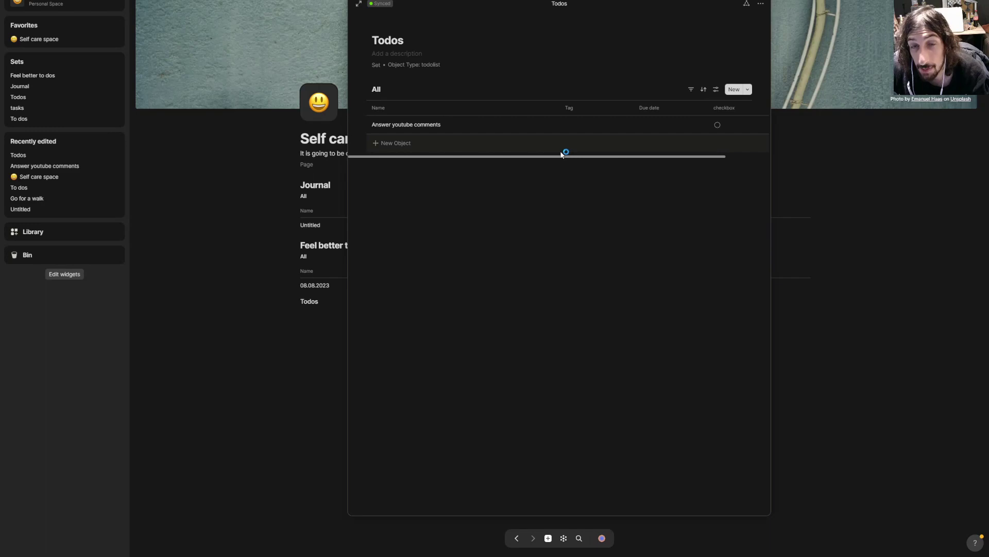
Step: Make Answer youtube comments due Today and tag it 'personal social media'
click(642, 126)
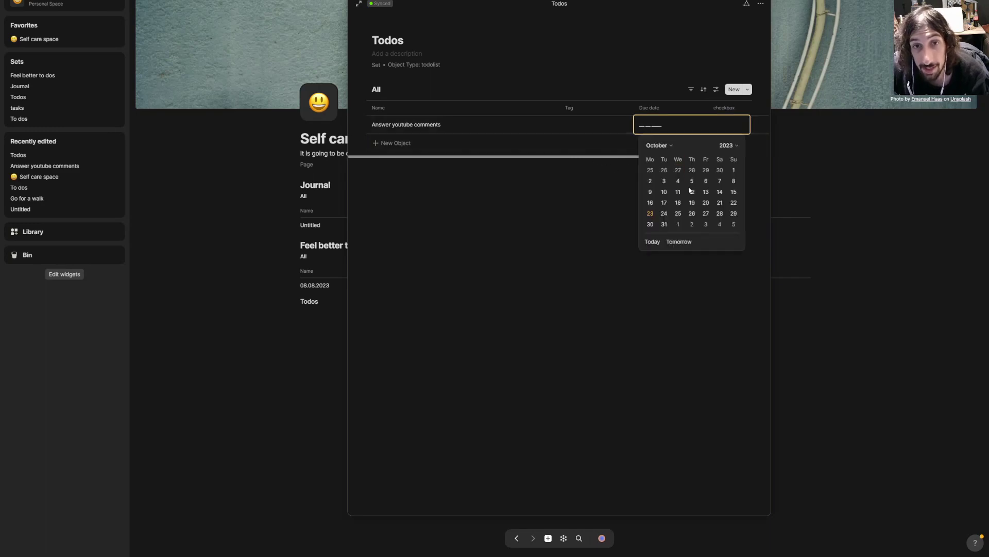
click(650, 213)
click(585, 125)
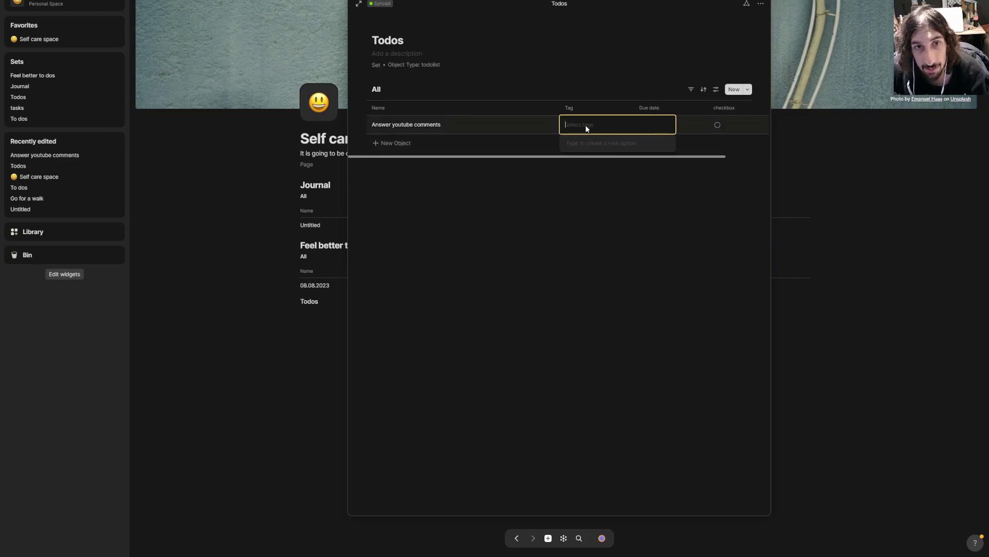
click(638, 94)
click(602, 127)
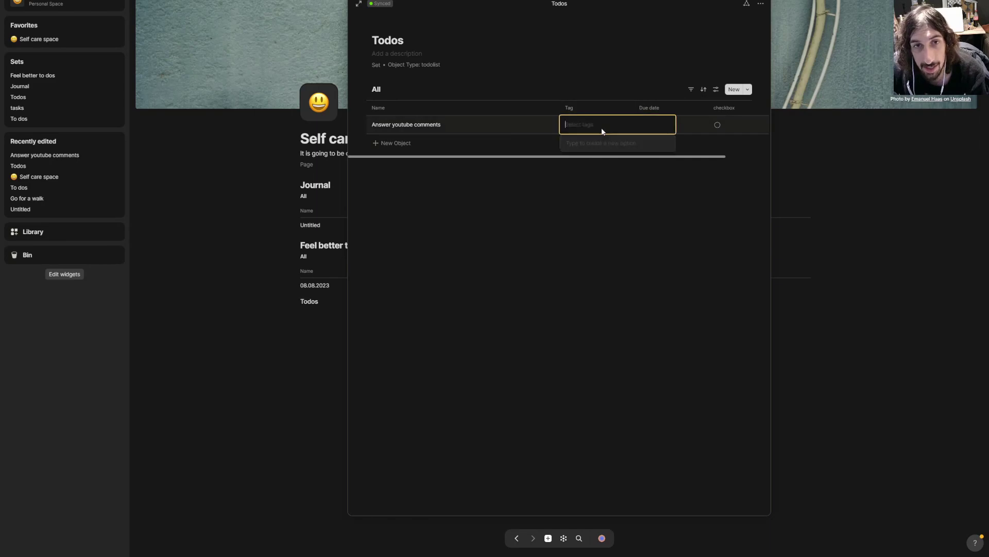
text(per)
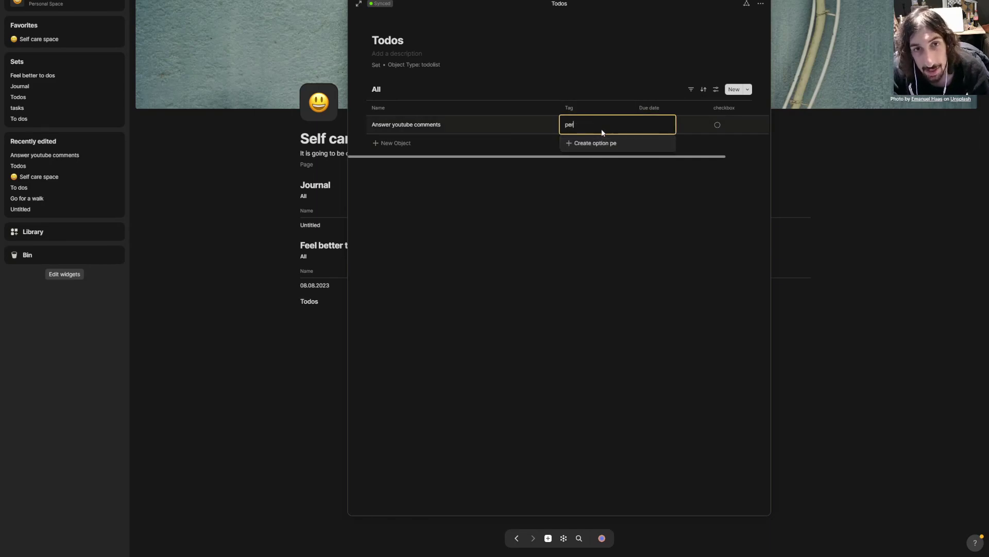
text(sonal social)
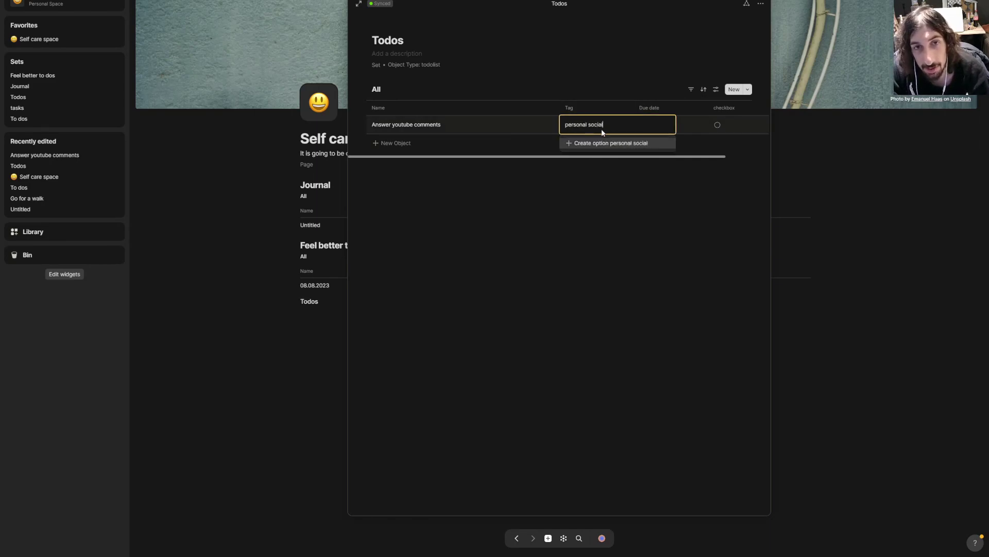
text( media)
key(Return)
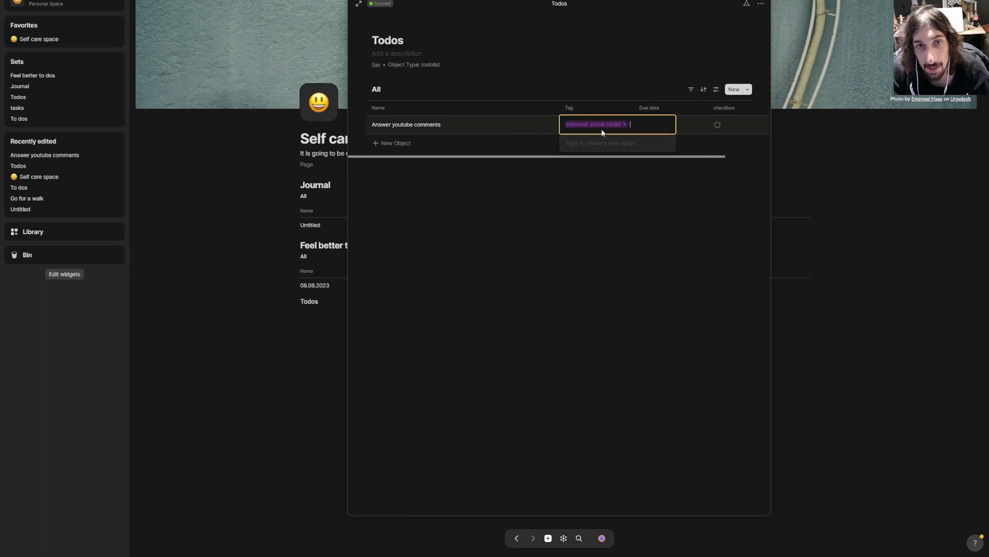
click(624, 65)
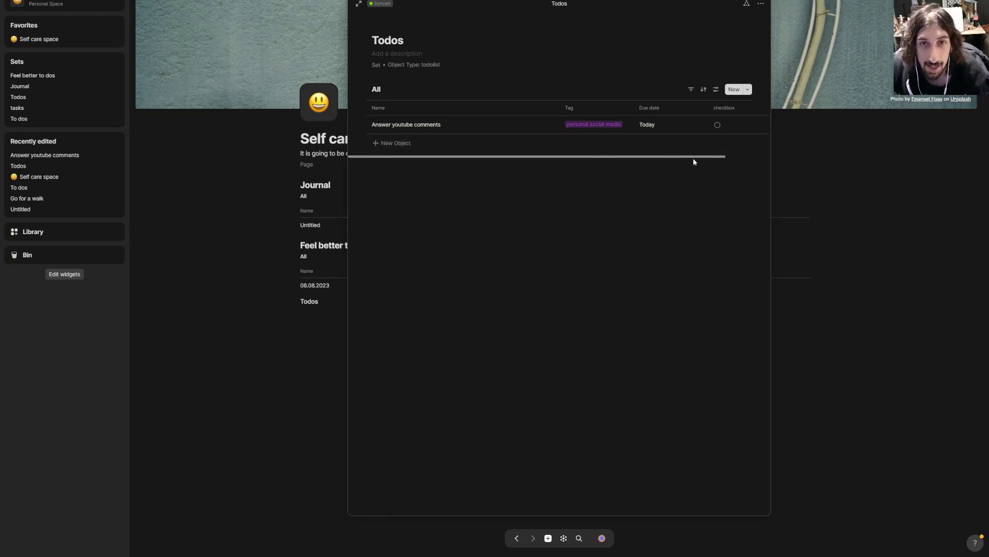
scroll(726, 157, right, 3)
scroll(665, 156, left, 3)
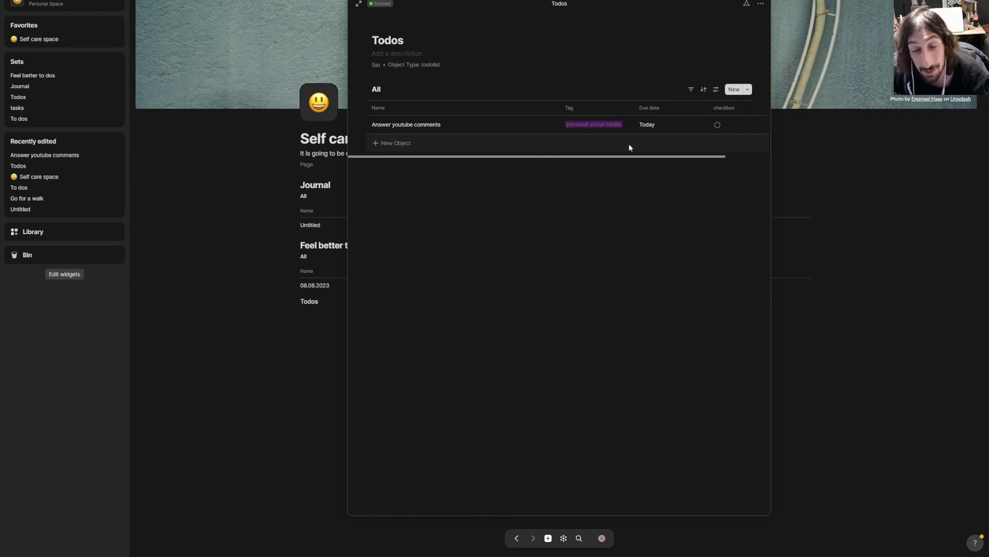
drag(654, 158, 624, 143)
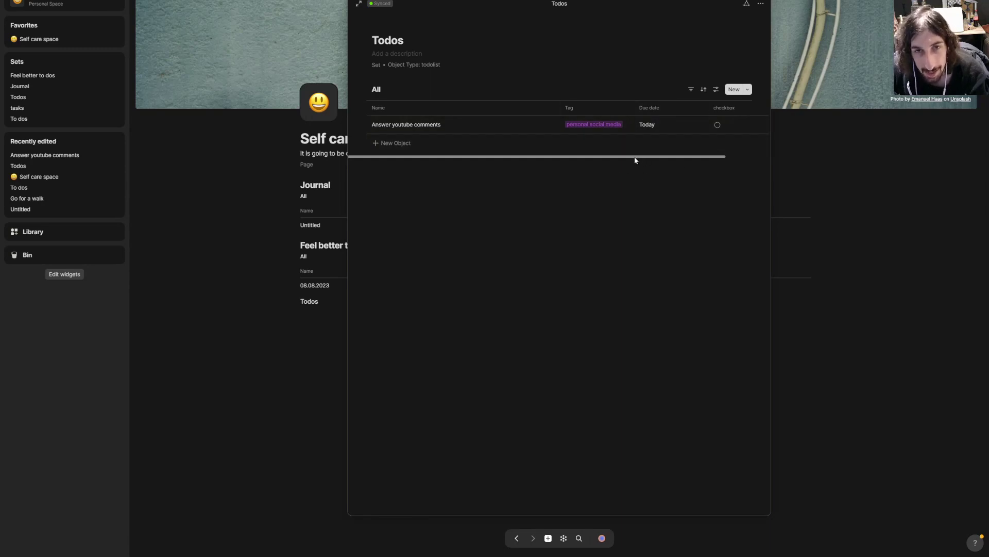
drag(636, 158, 680, 158)
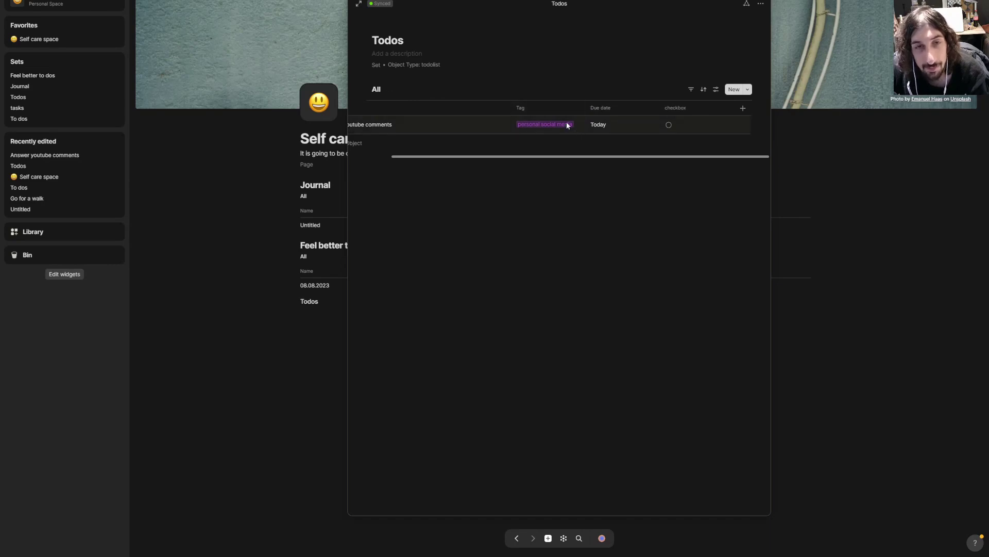
drag(610, 156, 535, 156)
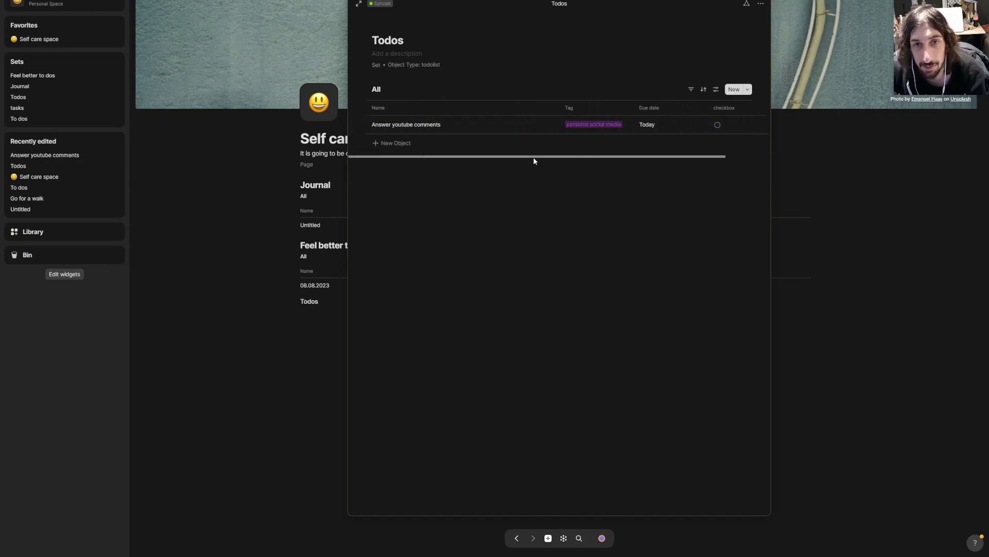
Step: Add a new task row named 'Go for a walk' to the Todos set
click(386, 143)
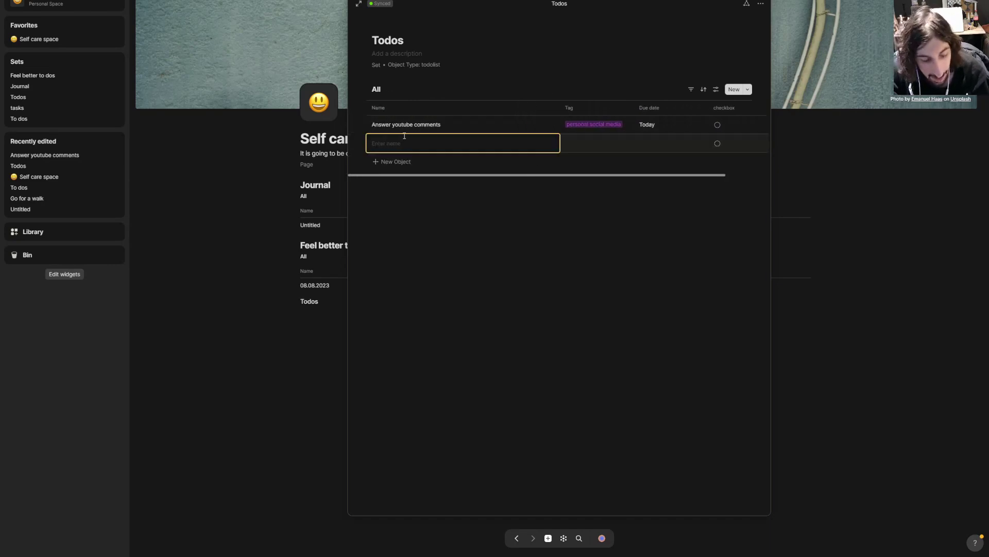
text(Go)
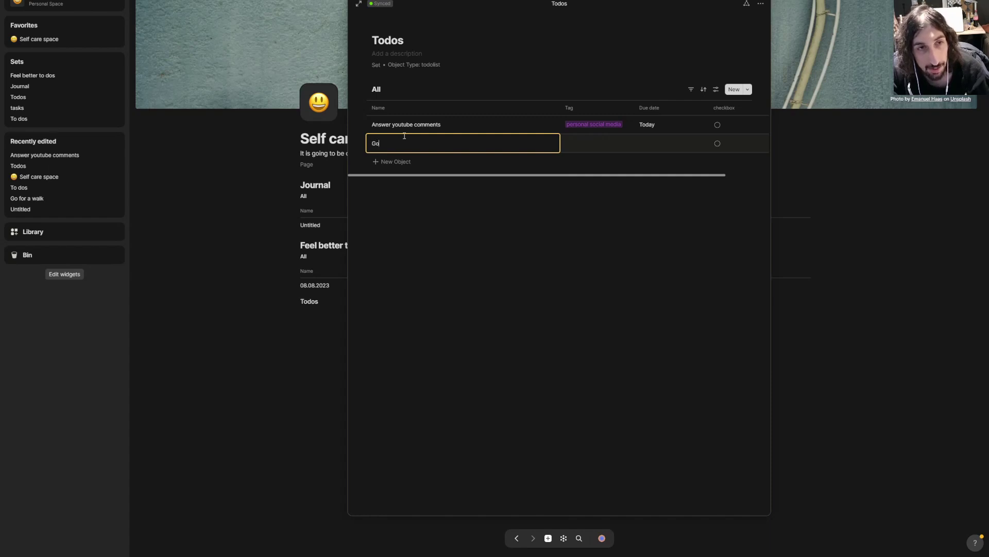
text( for a walk)
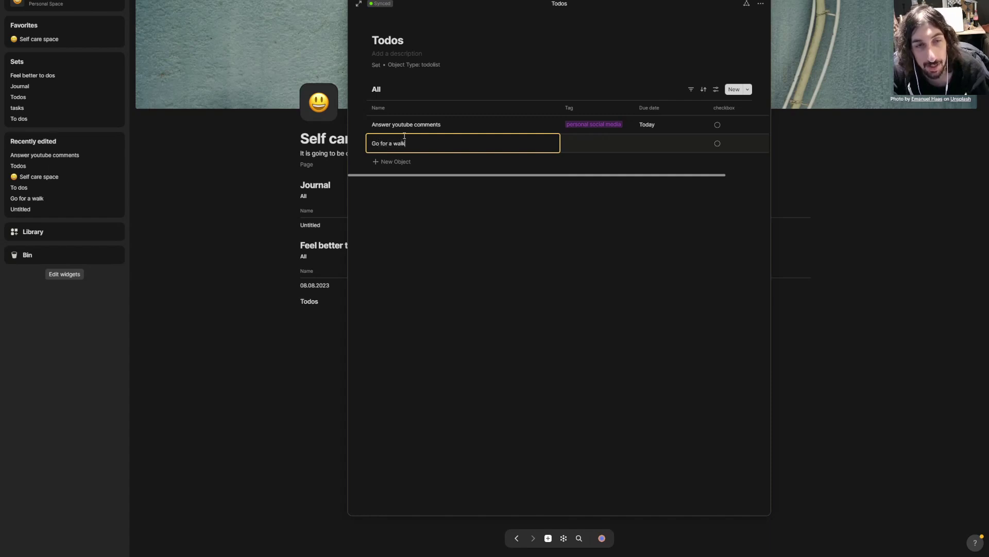
key(Return)
Step: Tag Go for a walk with a new 'Personal' tag and make it due Tomorrow
click(599, 131)
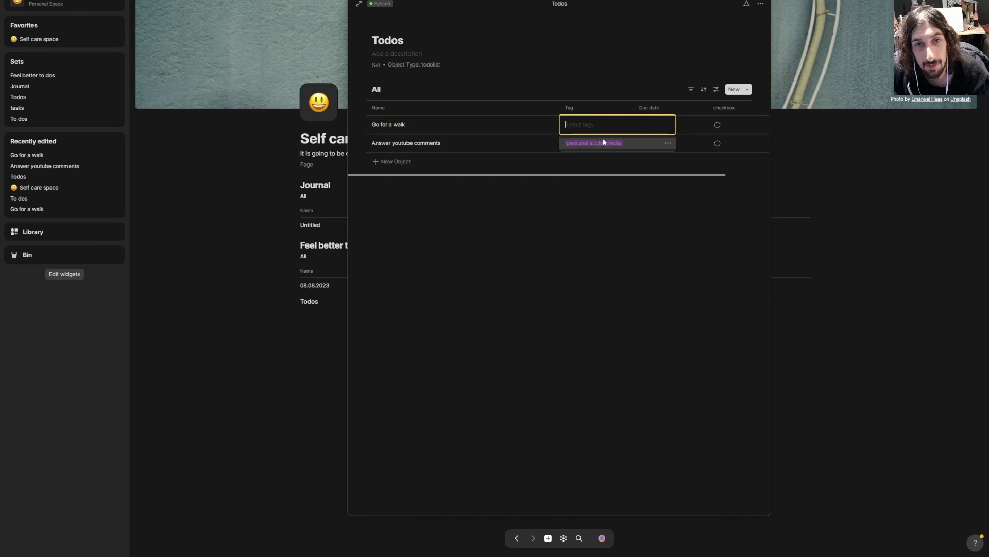
click(603, 140)
key(BackSpace)
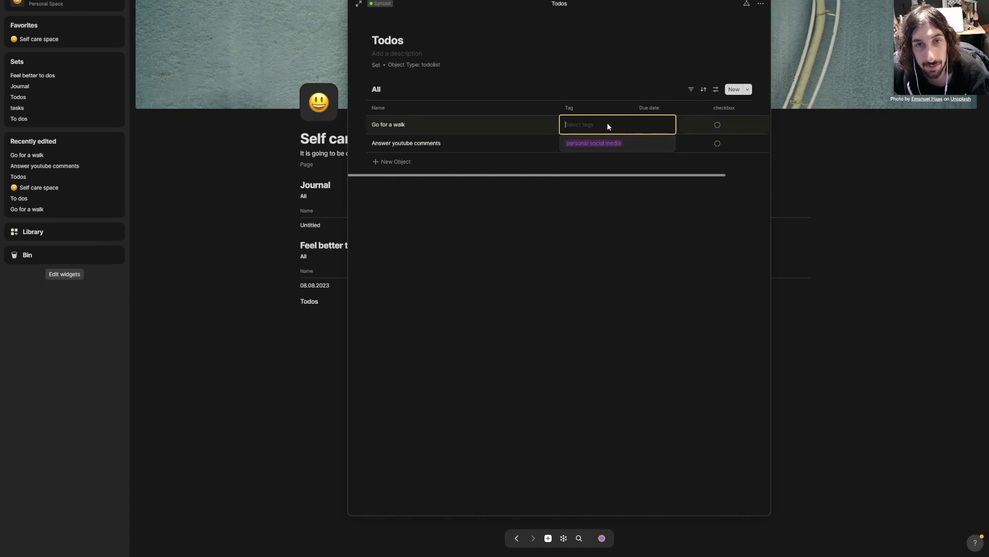
text(Personal)
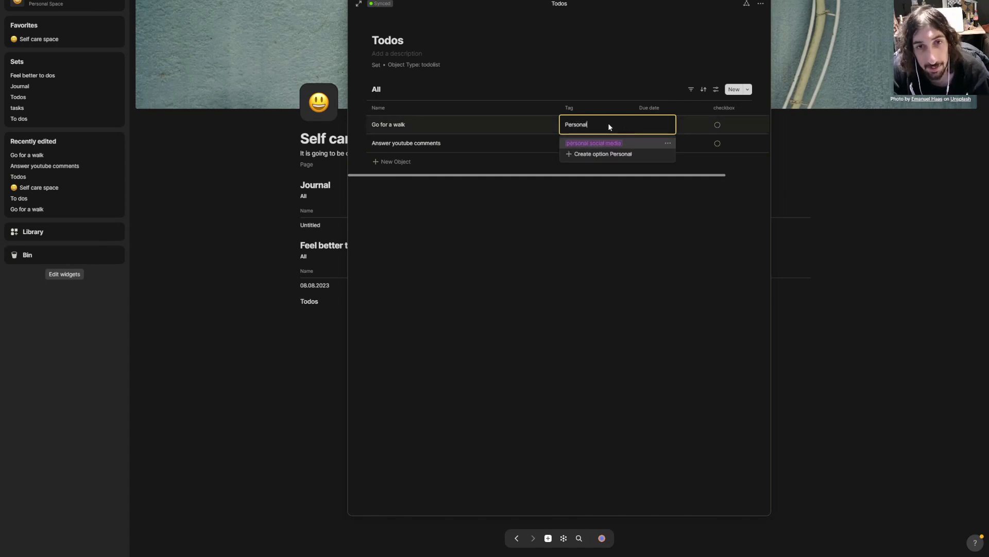
key(Return)
click(626, 125)
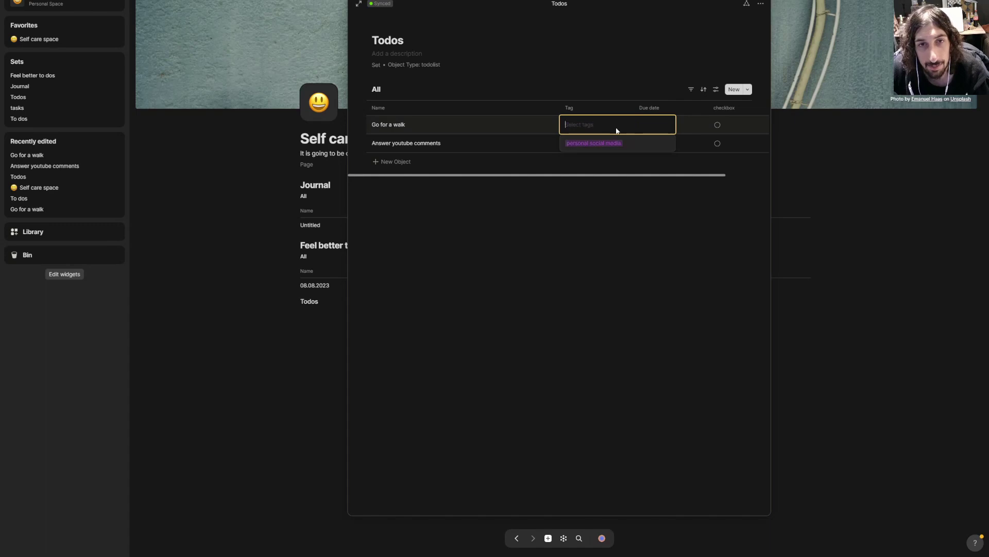
text(Personal)
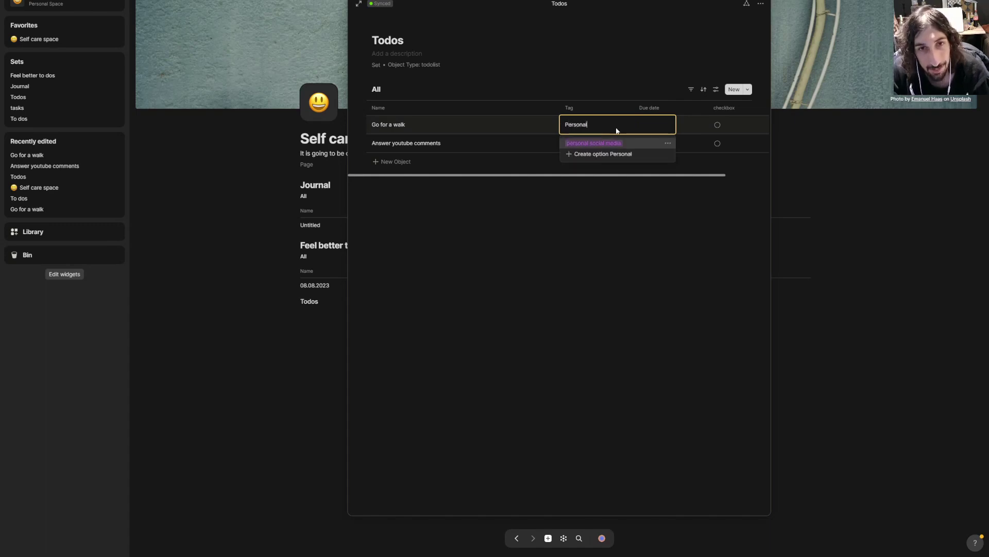
key(Return)
click(630, 76)
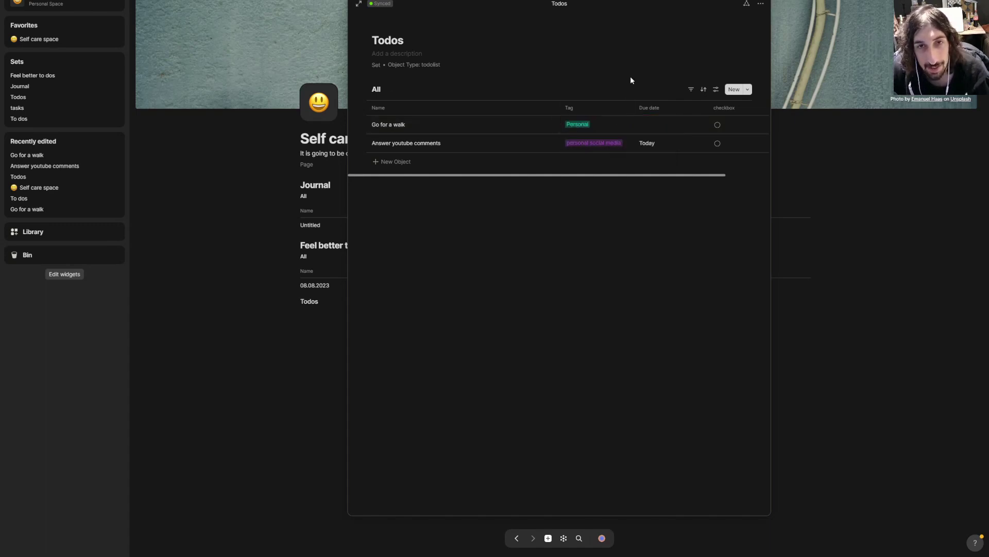
click(665, 127)
click(668, 212)
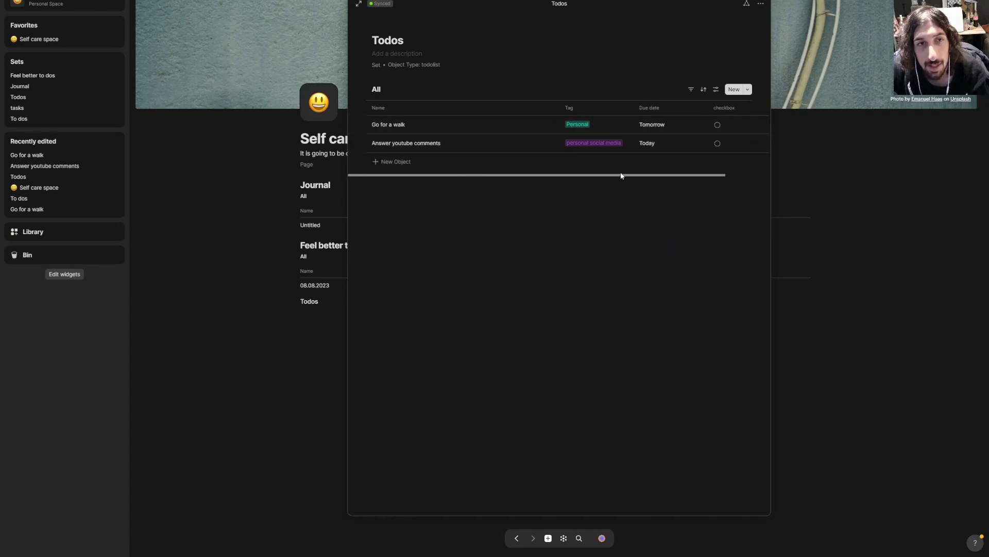
Step: Add a Kanban view grouping Todos tasks by tag, then go back to the All view
click(392, 89)
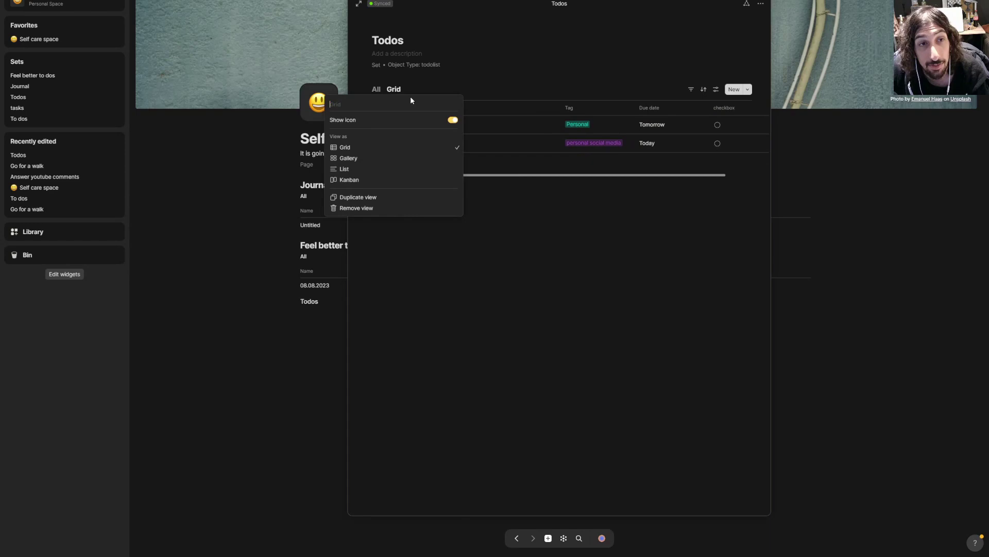
click(361, 169)
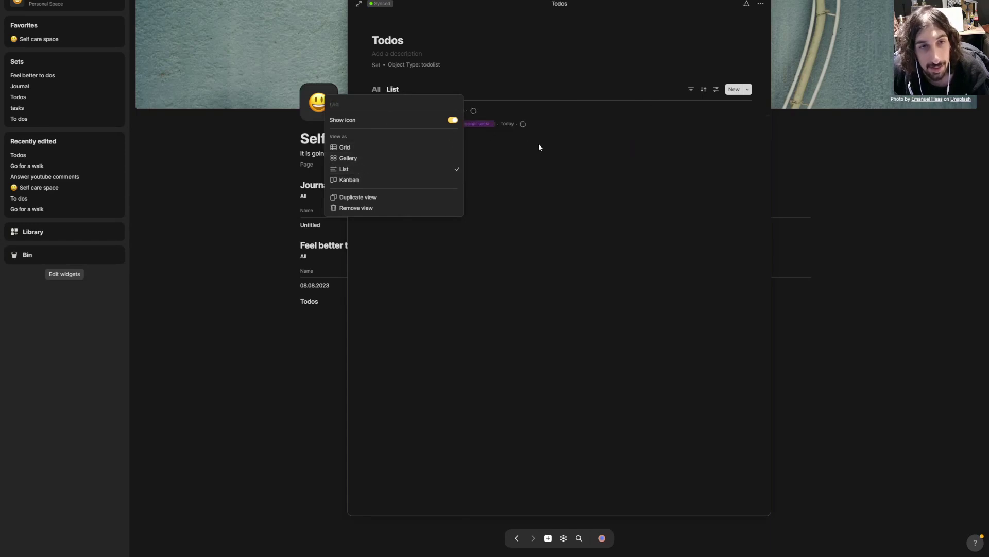
click(396, 90)
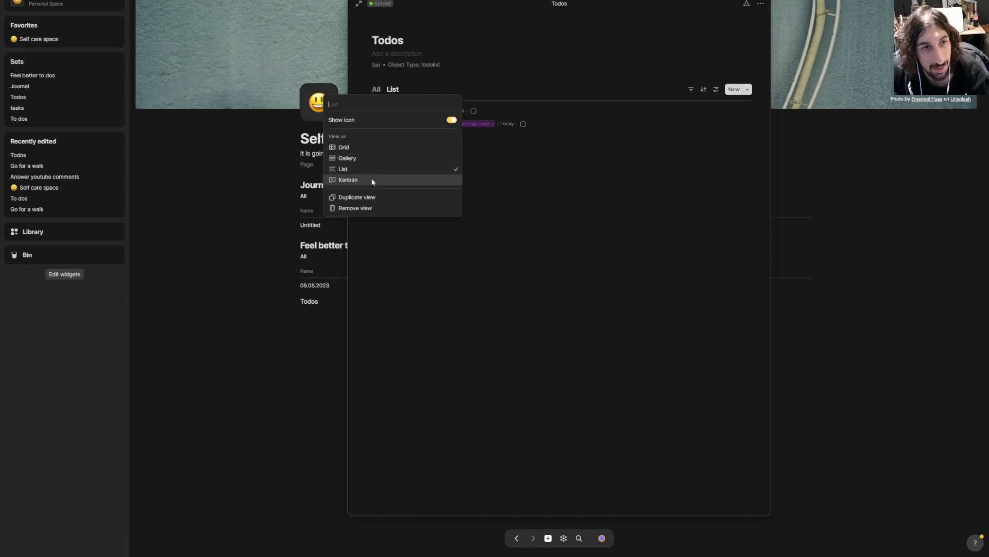
click(356, 179)
click(525, 193)
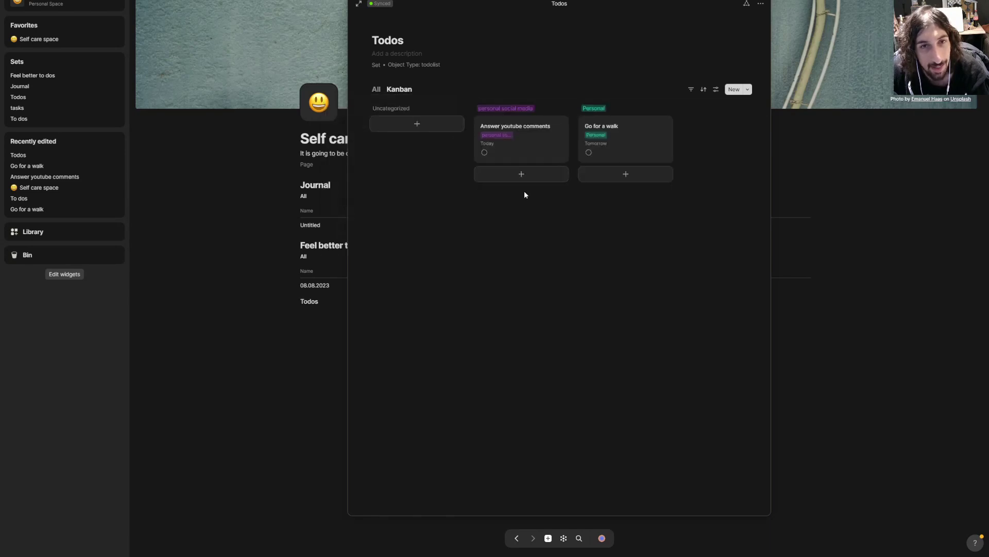
click(377, 90)
Step: Create a Status-type relation column named 'kanban tag' in the Todos table
drag(642, 176, 674, 175)
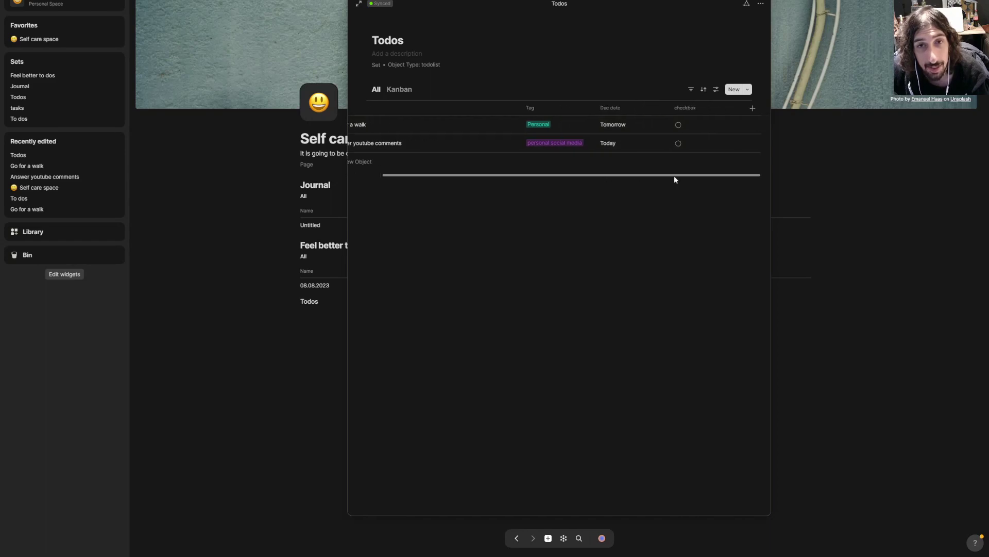
click(753, 108)
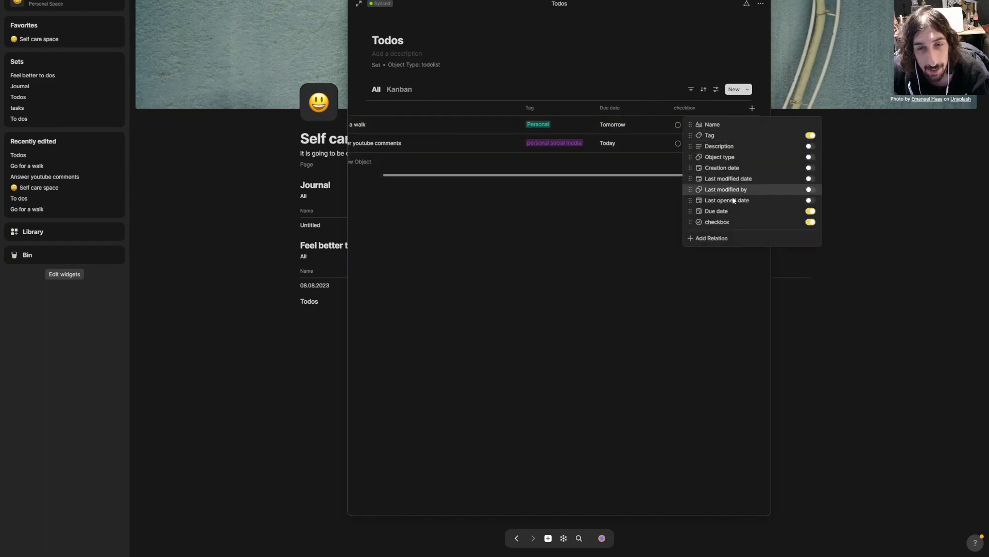
click(716, 241)
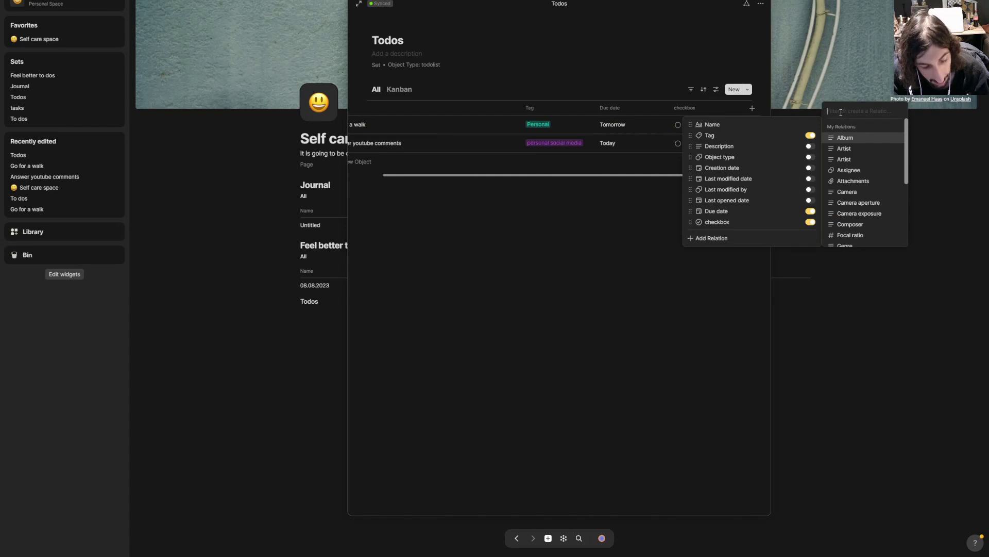
text(kand)
text(anba)
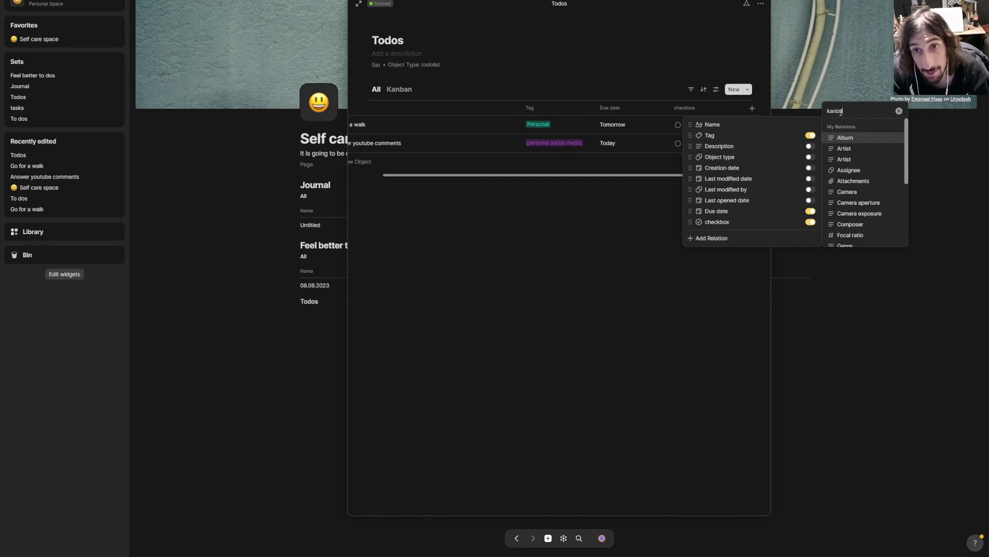
text(n tag)
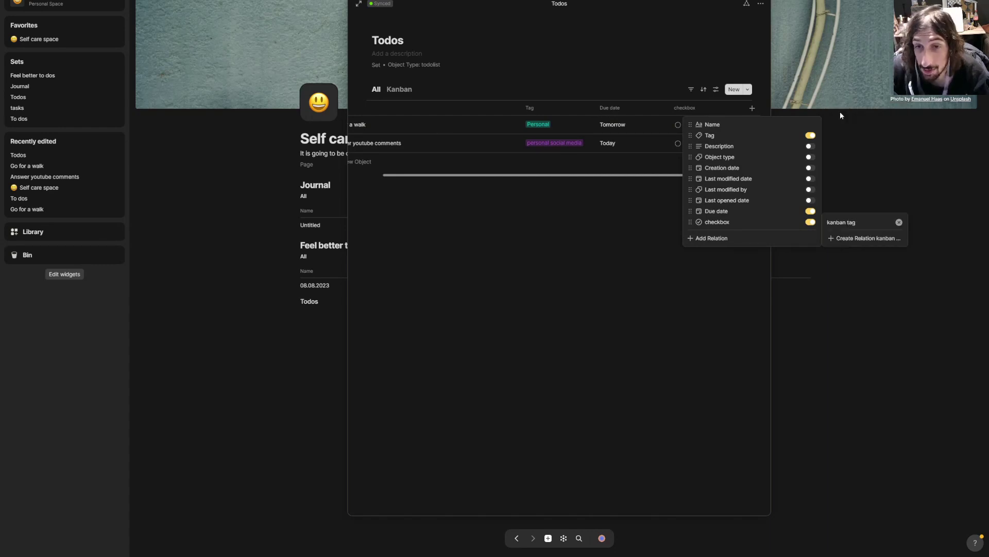
click(846, 239)
mouse_move(764, 262)
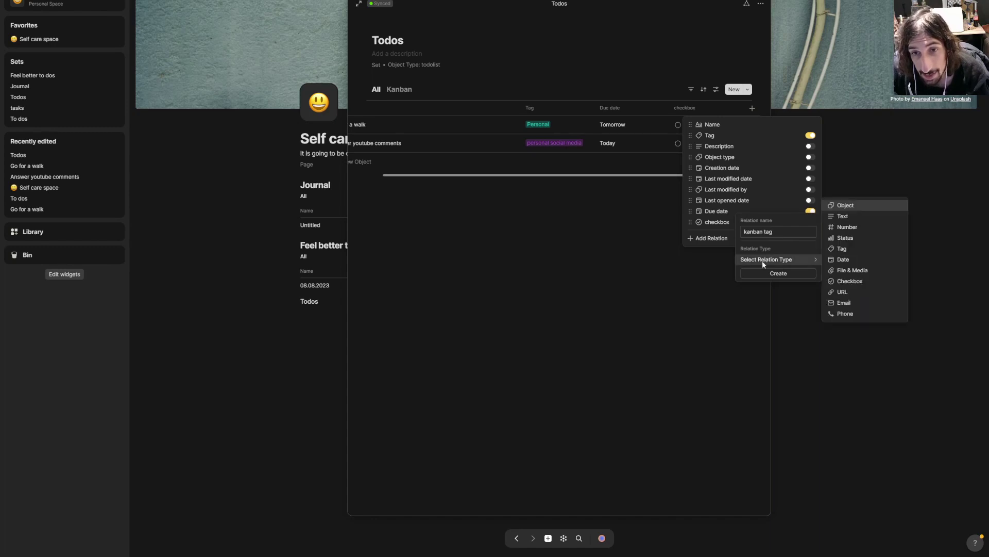
click(845, 238)
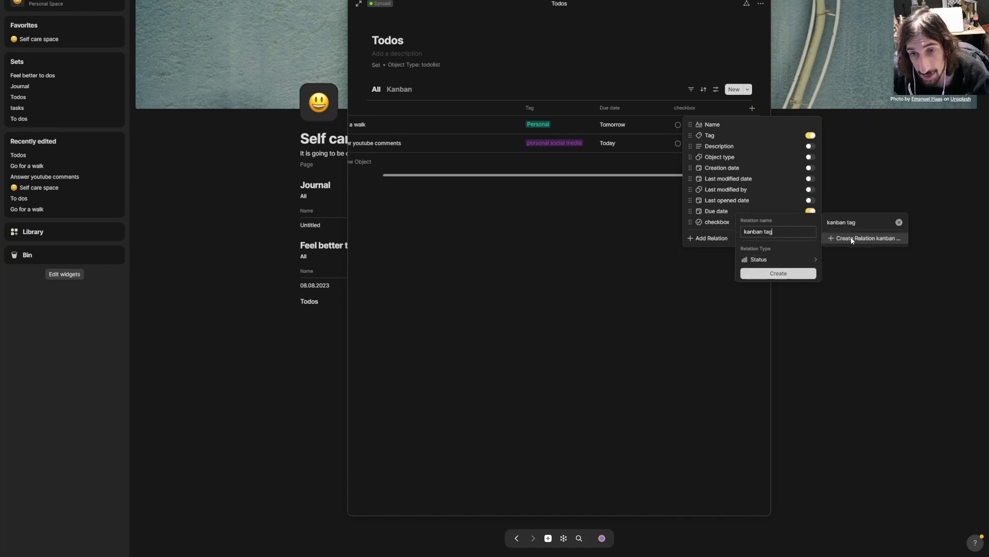
click(779, 273)
click(576, 125)
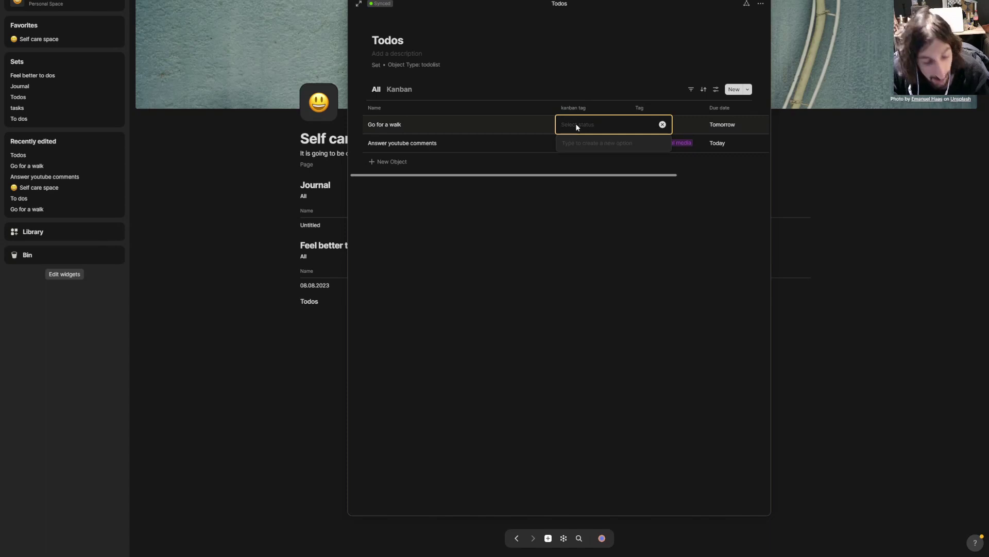
Step: Create kanban tag options to do, doing and done for Go for a walk, ending on done
text(to do)
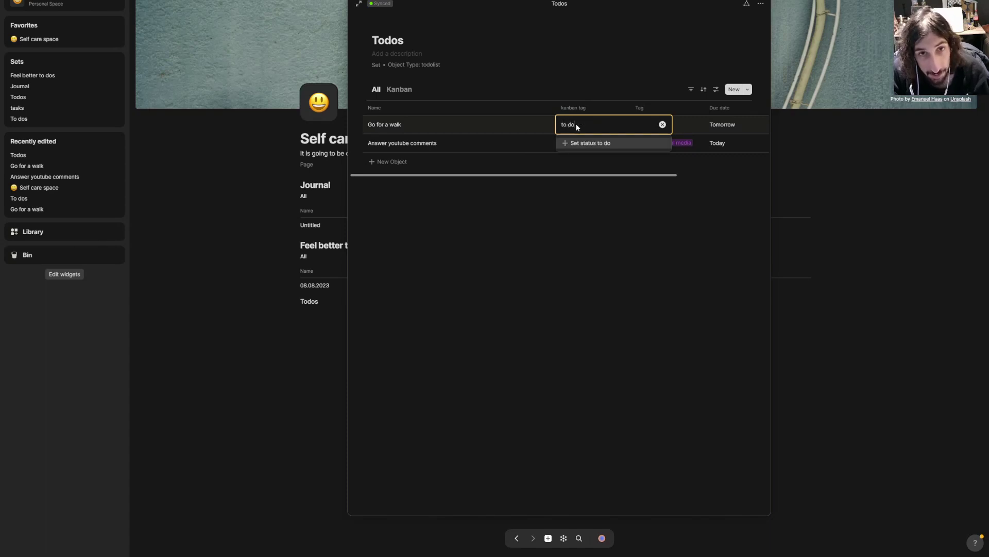
key(Return)
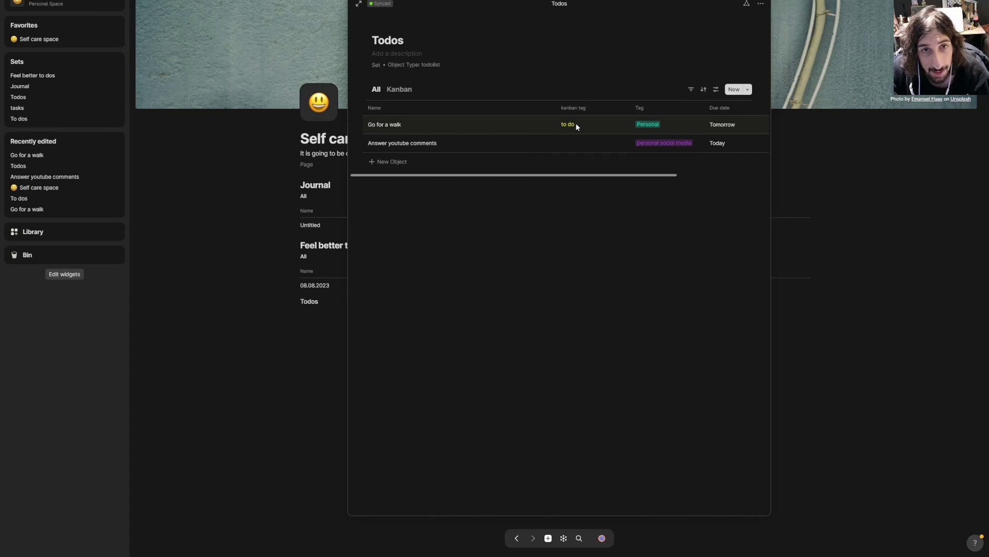
click(576, 122)
text(Going to do)
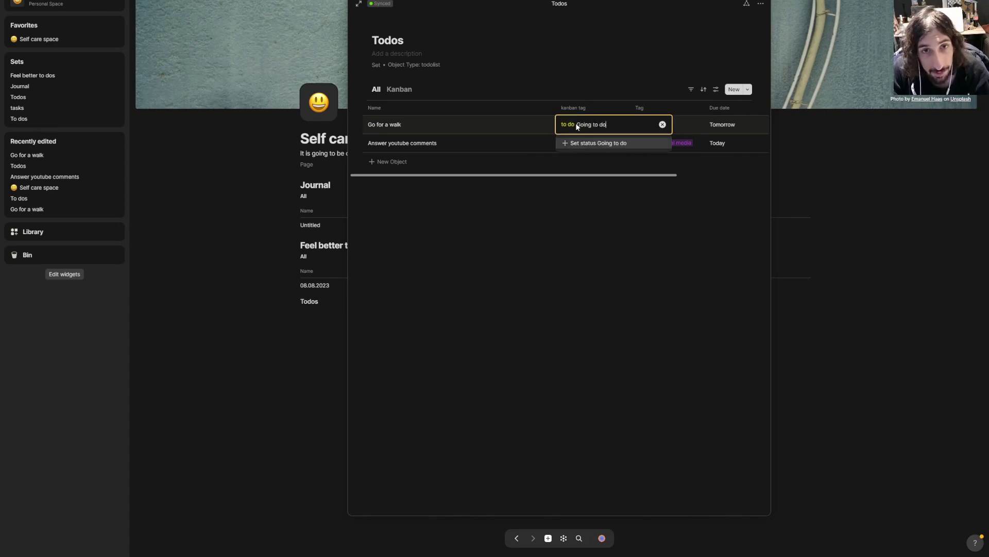
key(BackSpace)
key(BackSpace)
key(BackSpace)
key(BackSpace)
key(BackSpace)
key(BackSpace)
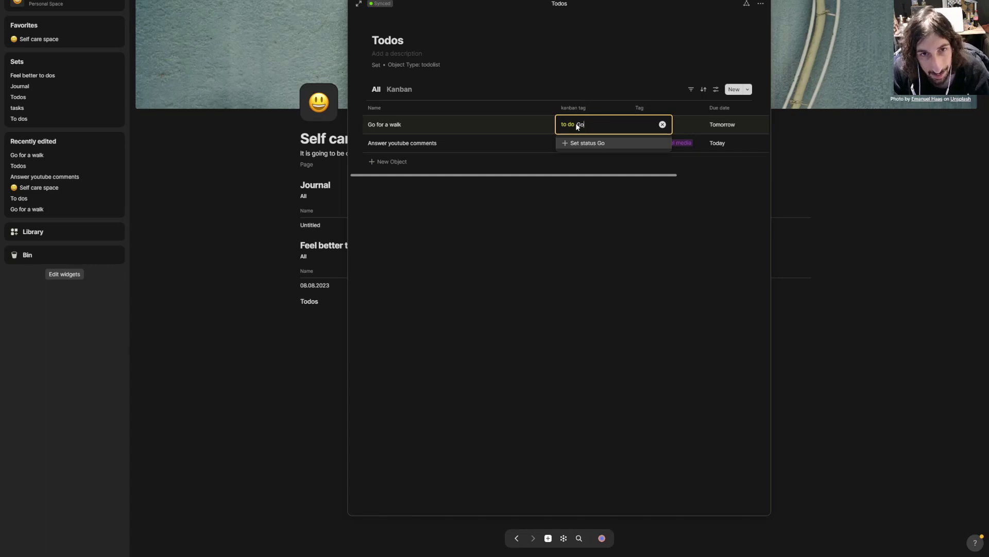
key(BackSpace)
key(BackSpace)
text(doing)
key(Return)
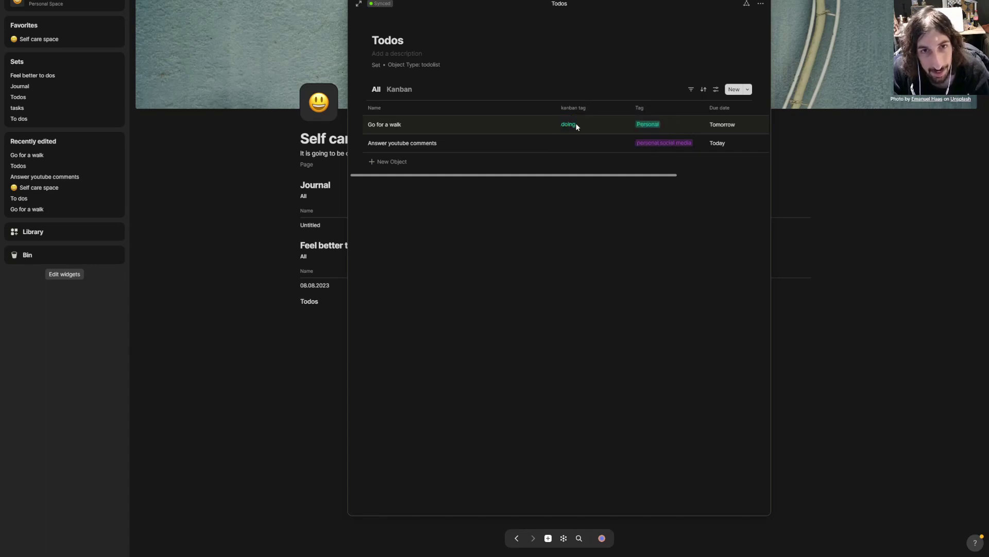
click(563, 124)
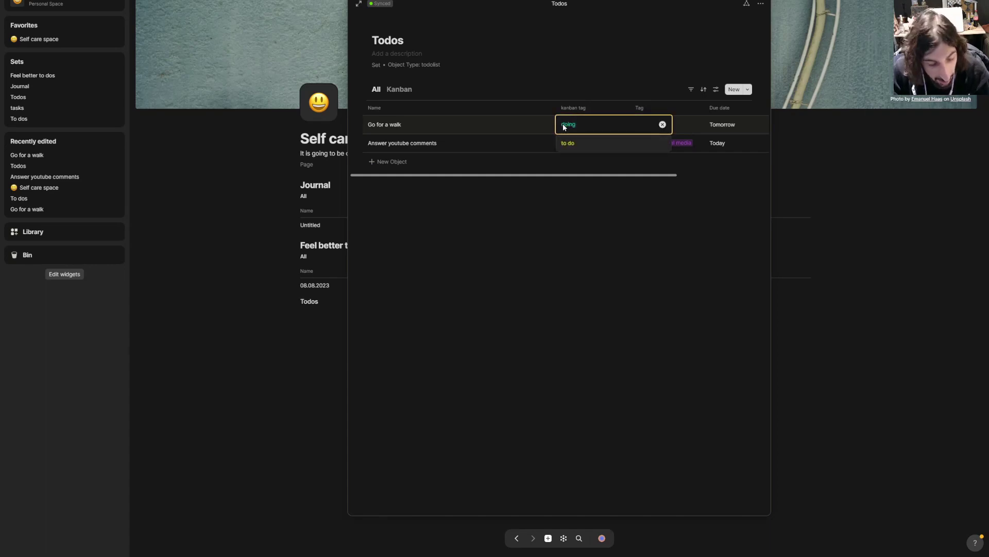
text(done)
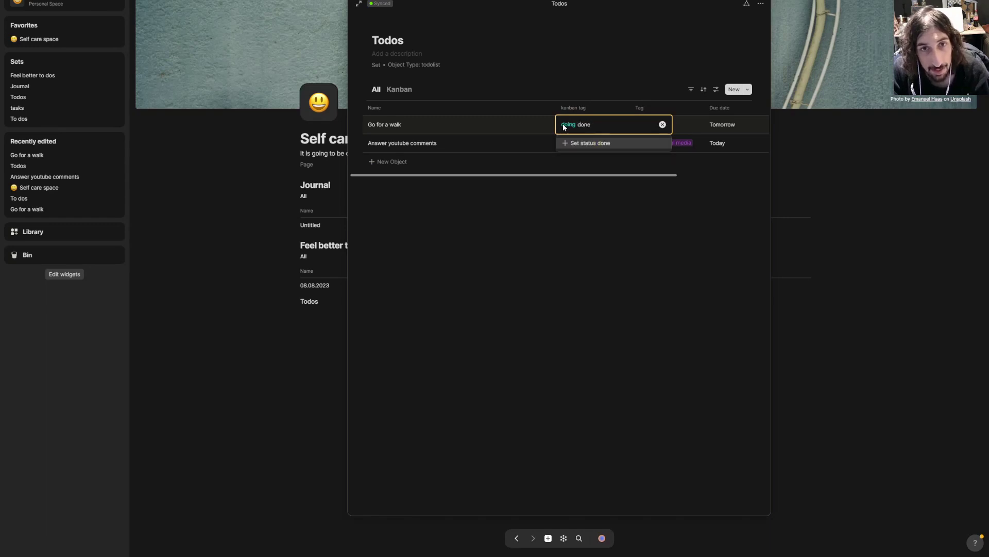
key(Return)
Step: Group the Kanban board by kanban tag and move Go for a walk into to do
click(401, 89)
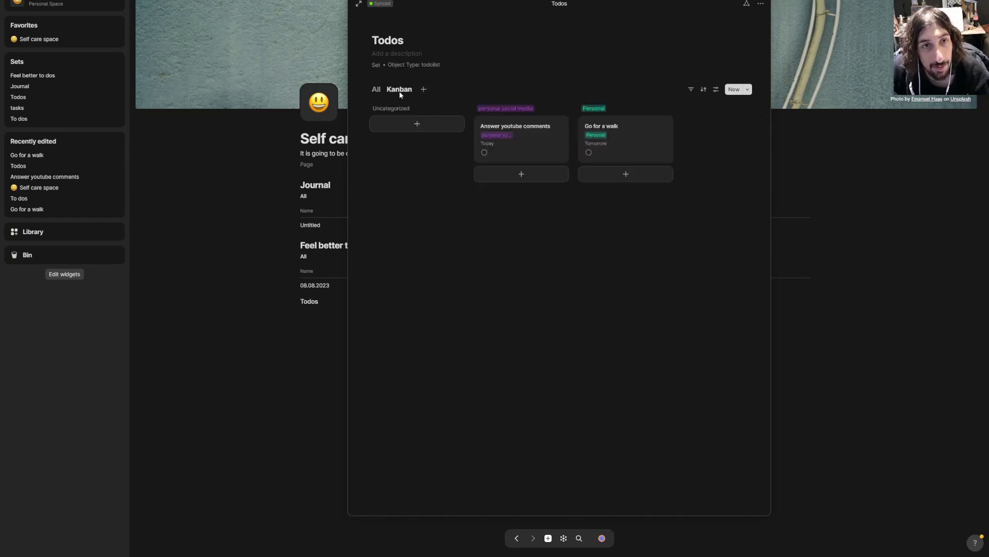
click(406, 92)
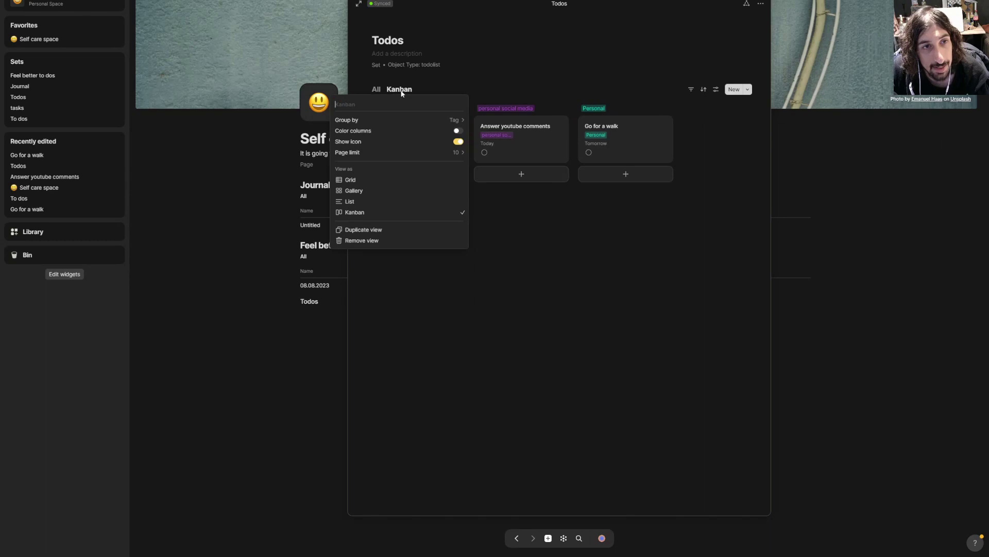
mouse_move(430, 123)
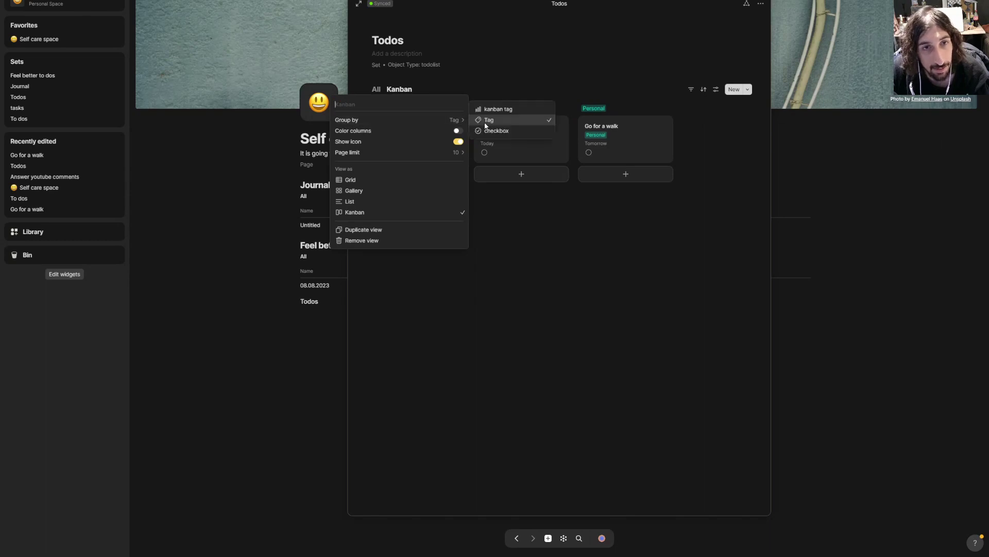
click(515, 110)
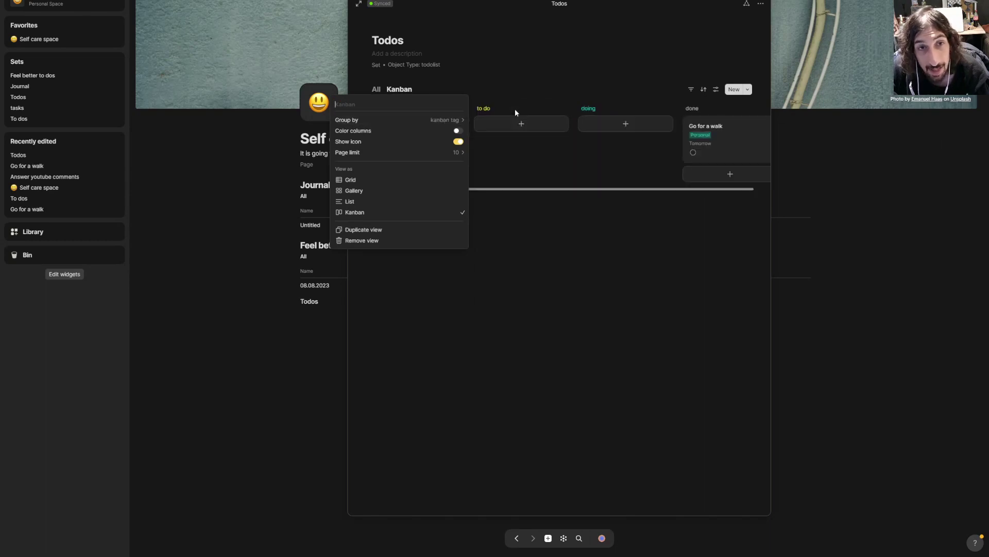
click(566, 194)
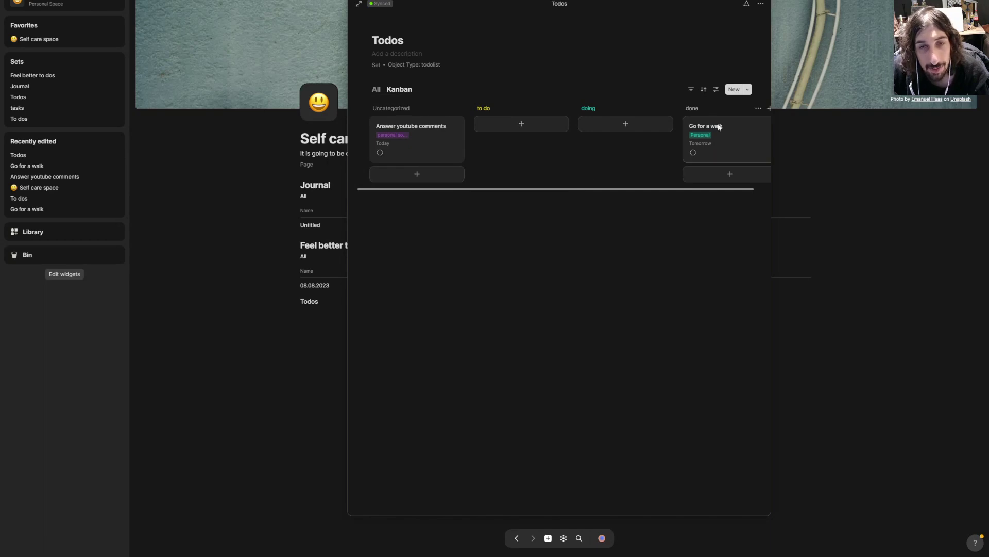
drag(718, 126, 509, 125)
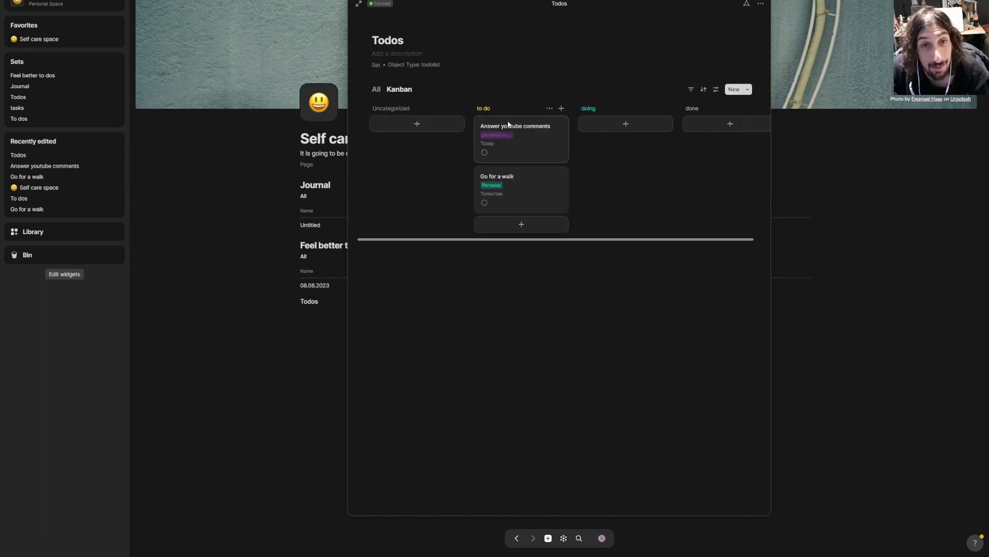
Step: Add a new Grid view to the Todos set, then remove it
click(423, 89)
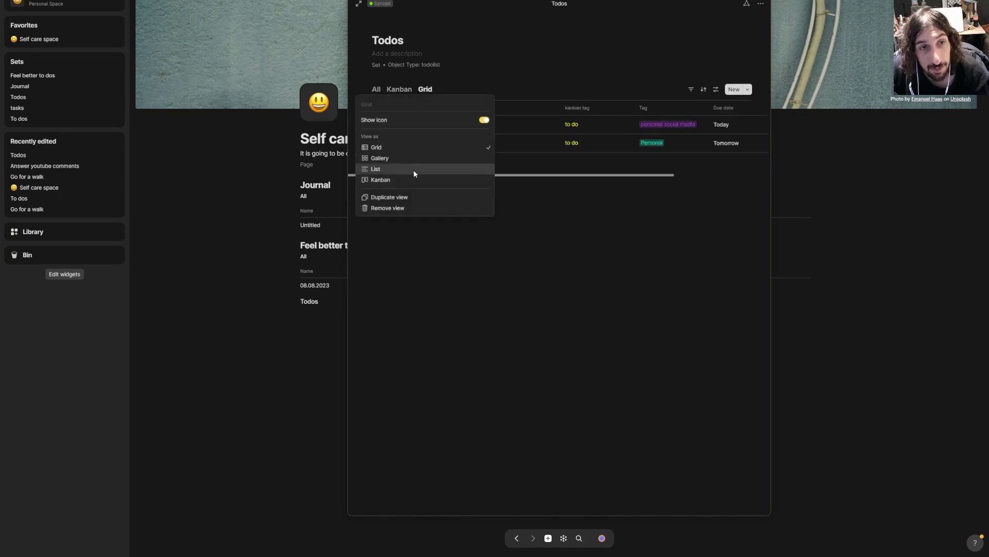
click(385, 83)
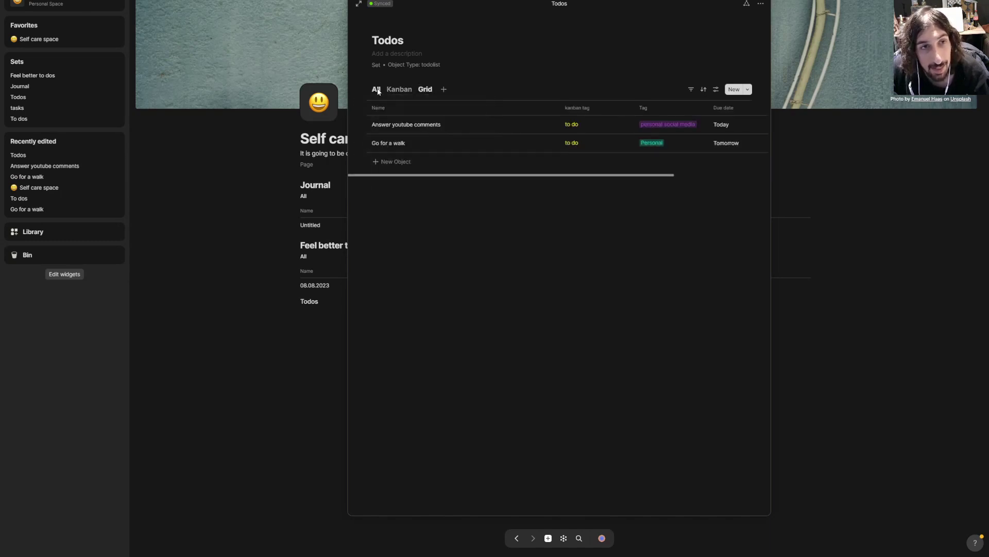
click(430, 90)
click(387, 208)
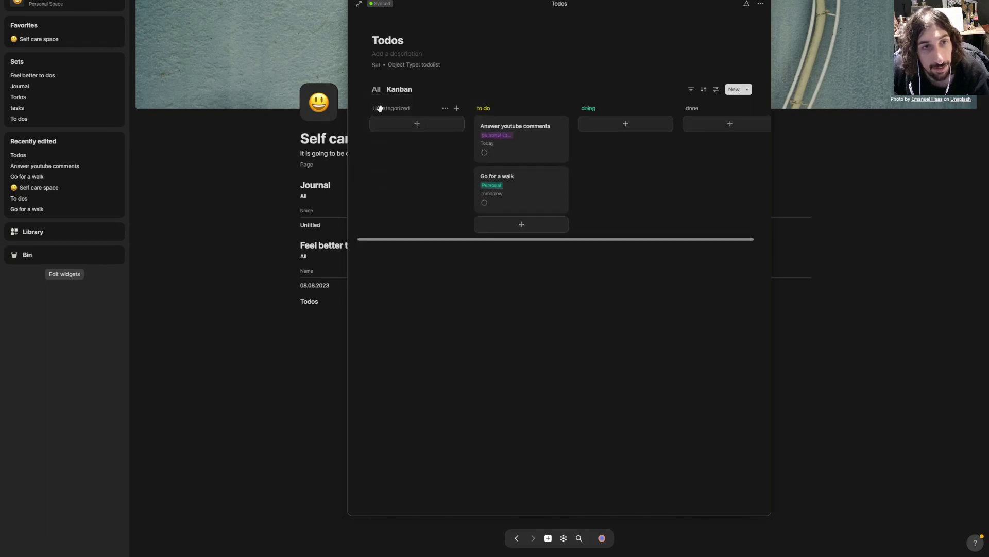
Step: In the All view, change the Name filter to checkbox, Is, Unchecked
click(376, 91)
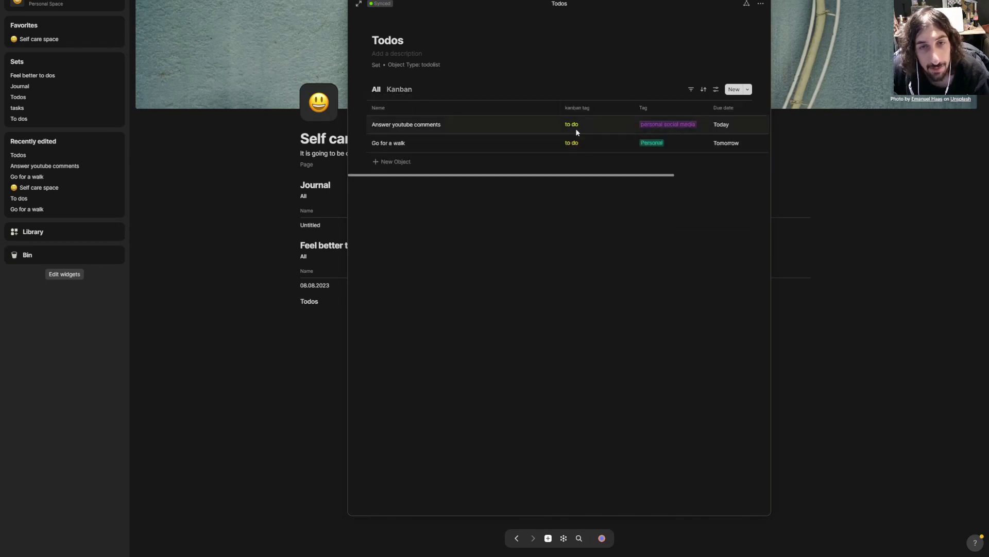
click(692, 89)
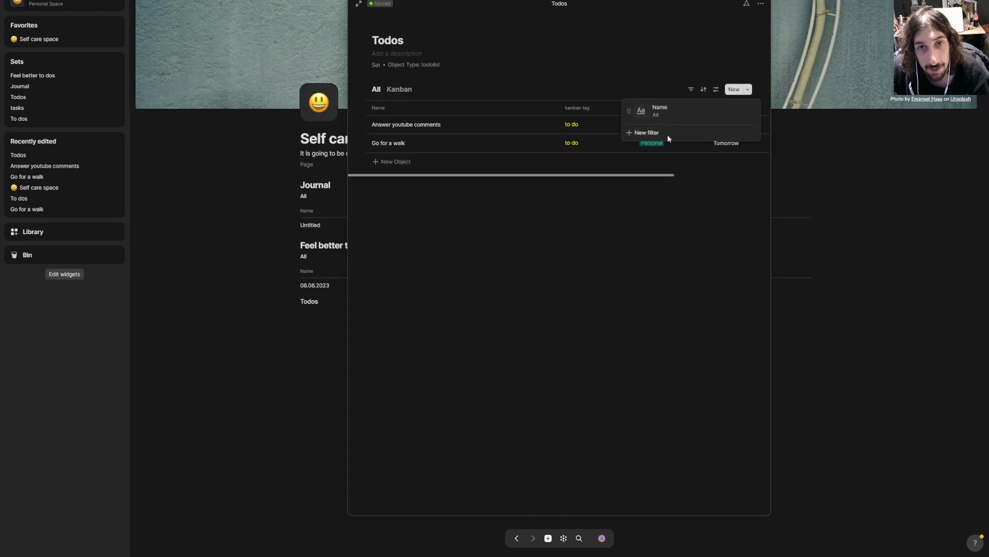
click(670, 110)
mouse_move(672, 129)
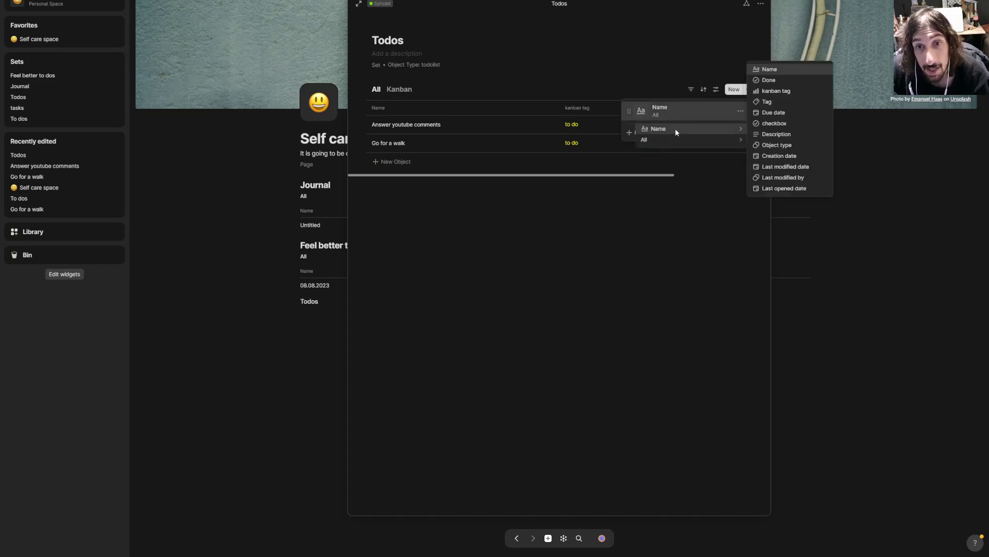
click(776, 123)
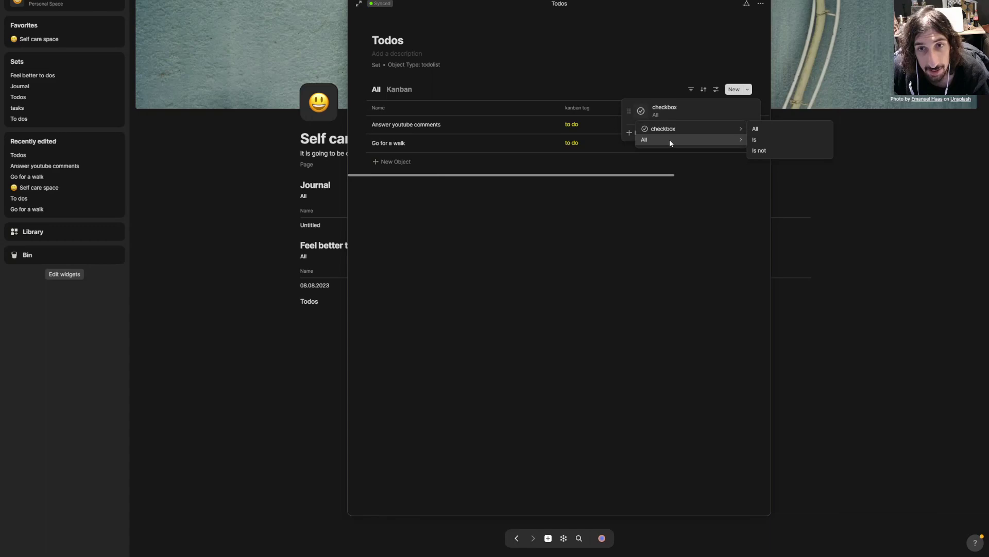
click(763, 142)
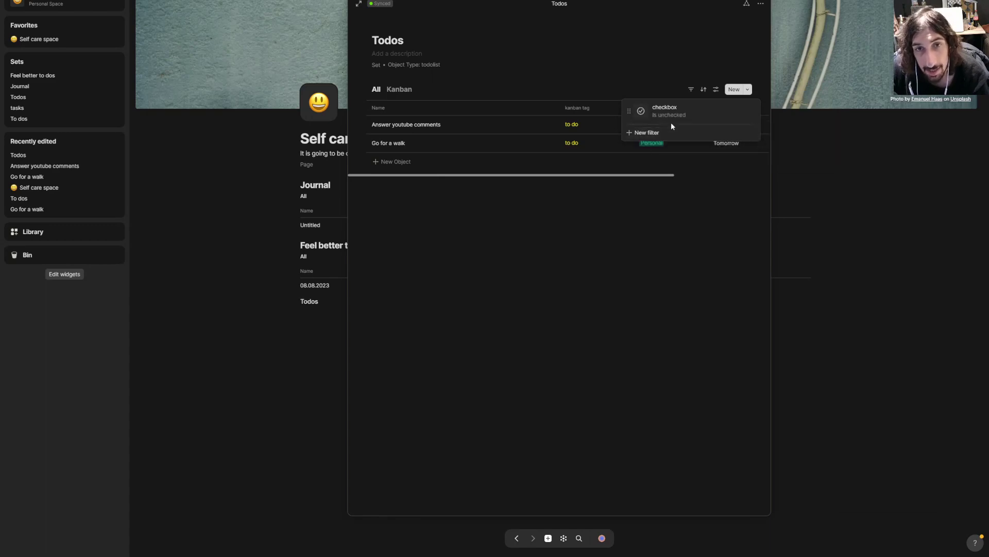
mouse_move(673, 137)
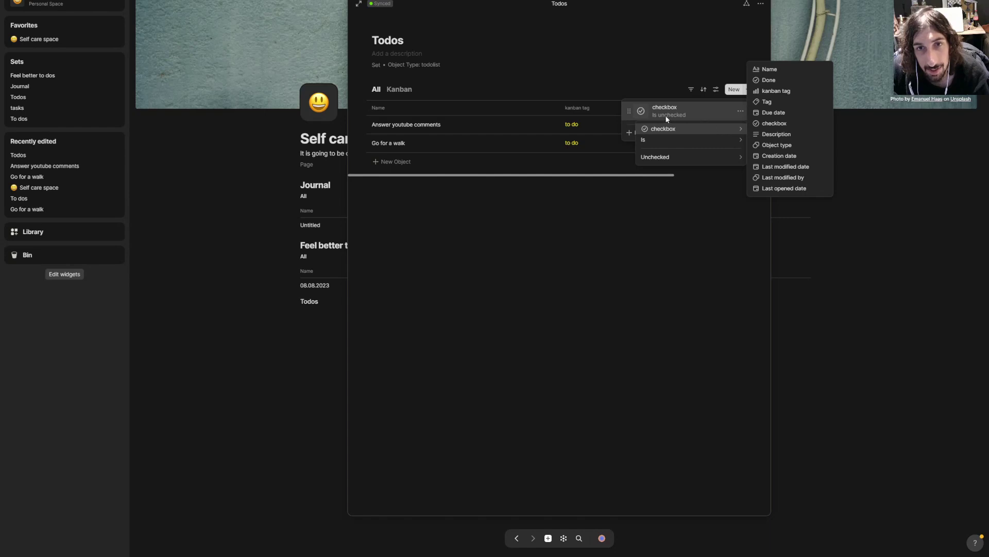
click(769, 123)
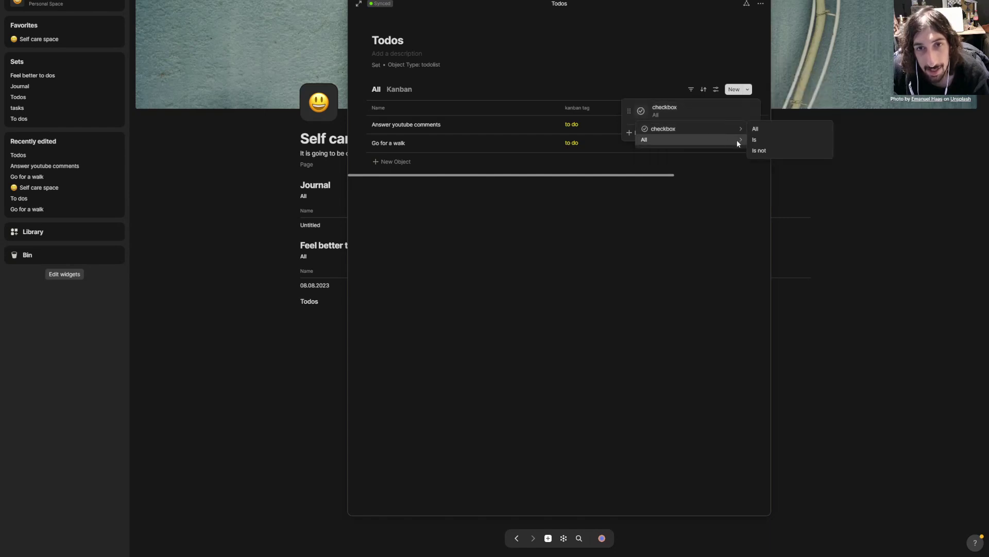
click(765, 140)
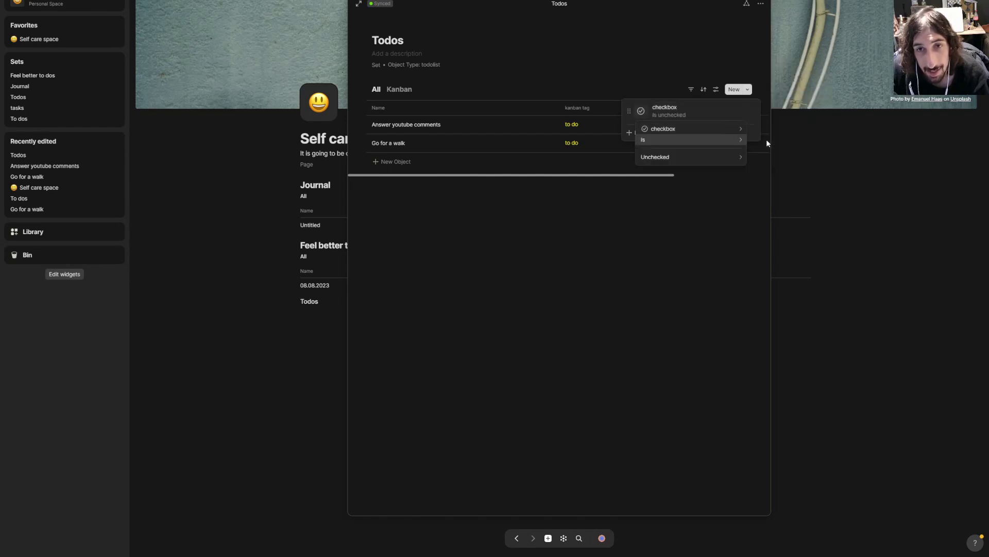
Step: Switch the checkbox filter to Checked, then back to Unchecked, and close the filters
click(681, 114)
mouse_move(682, 136)
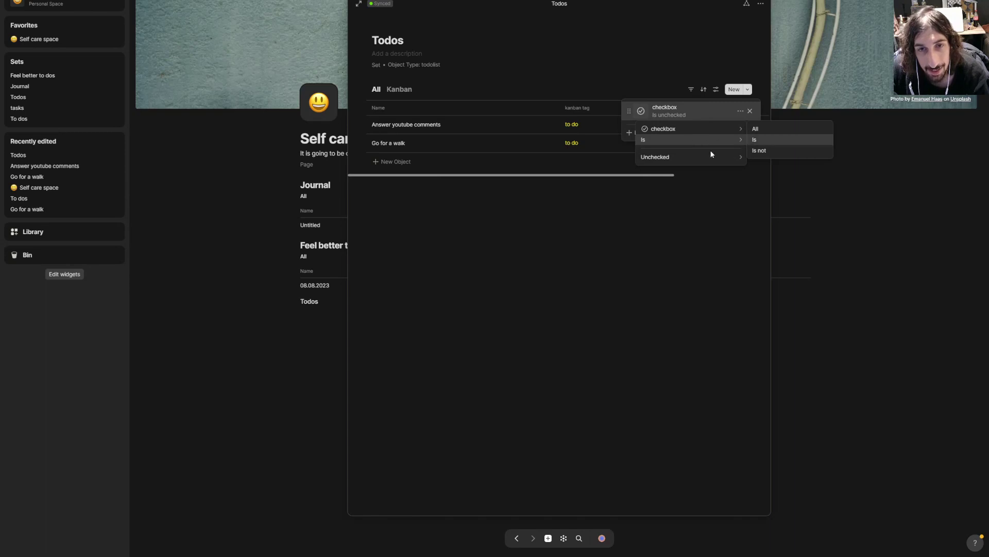
click(673, 122)
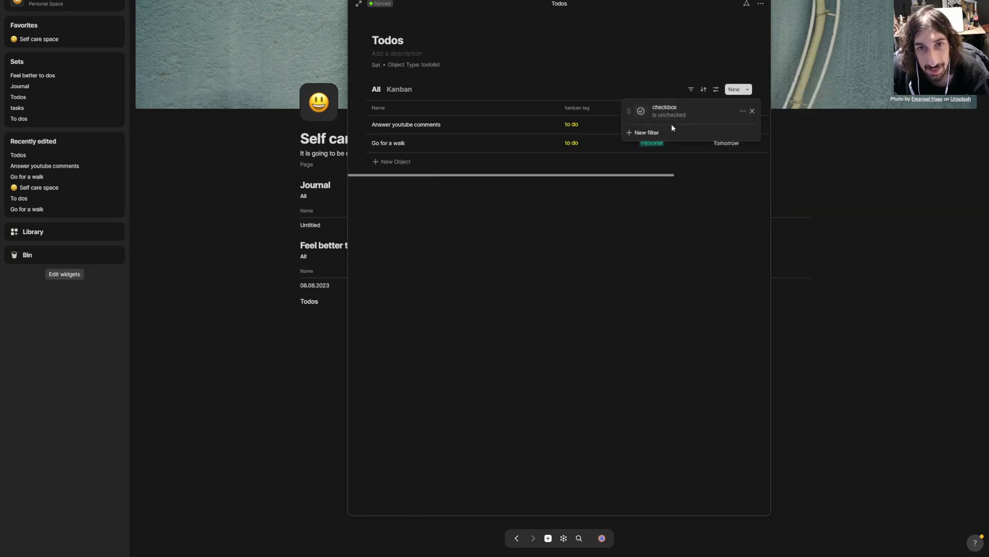
click(678, 117)
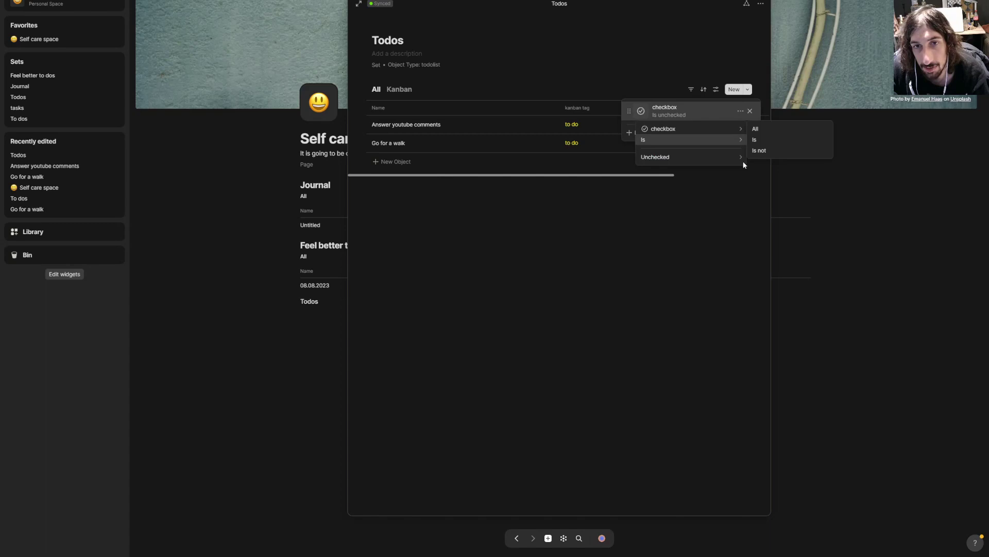
mouse_move(739, 158)
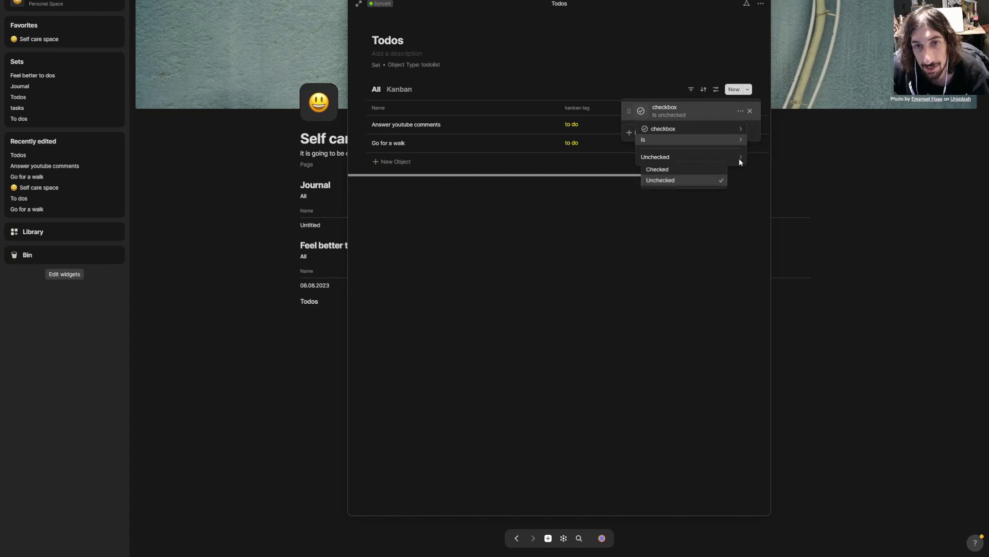
click(675, 169)
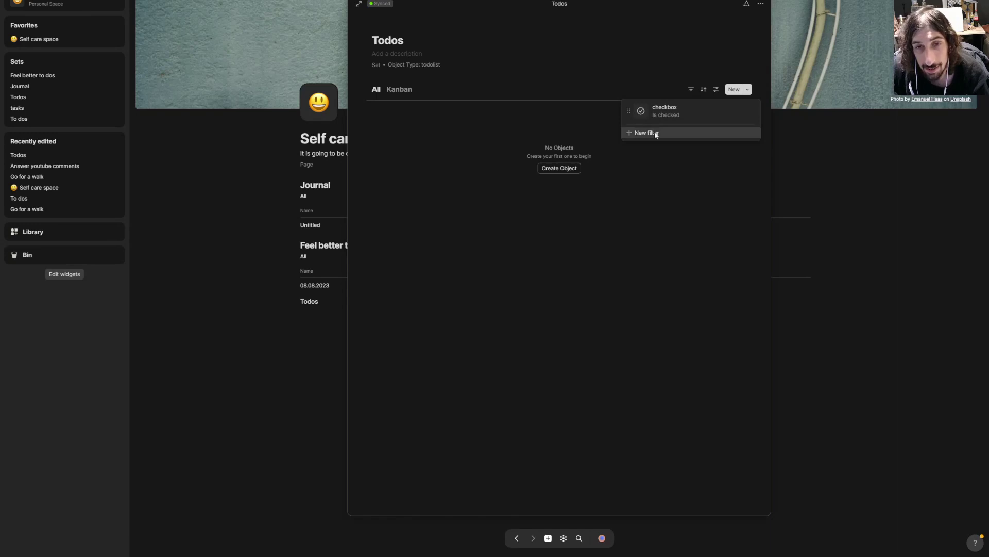
click(657, 113)
mouse_move(698, 156)
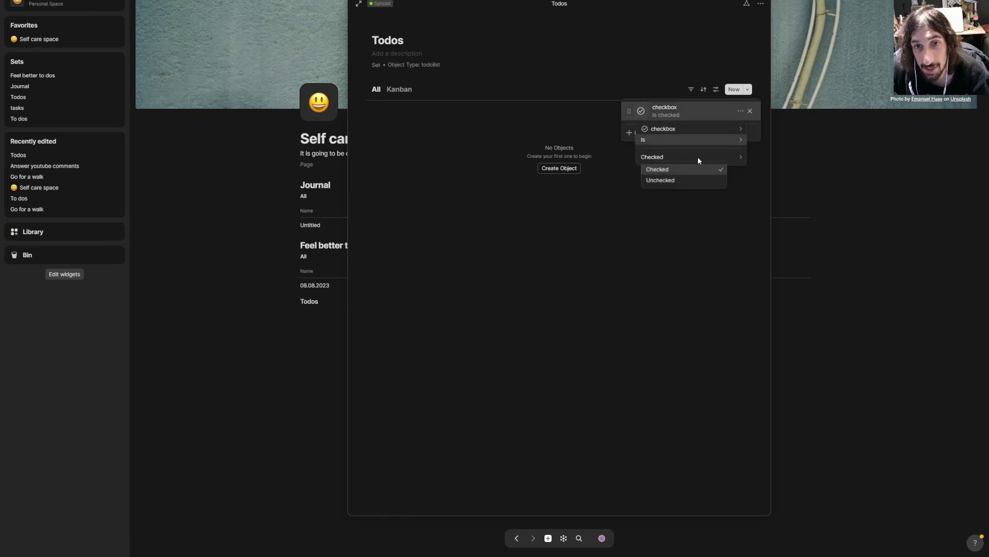
click(680, 178)
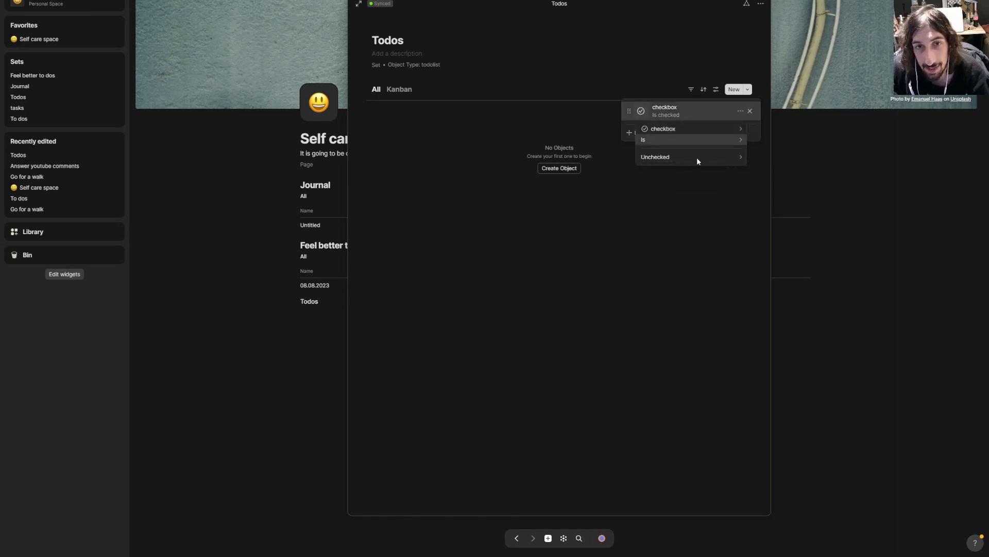
click(654, 202)
click(695, 185)
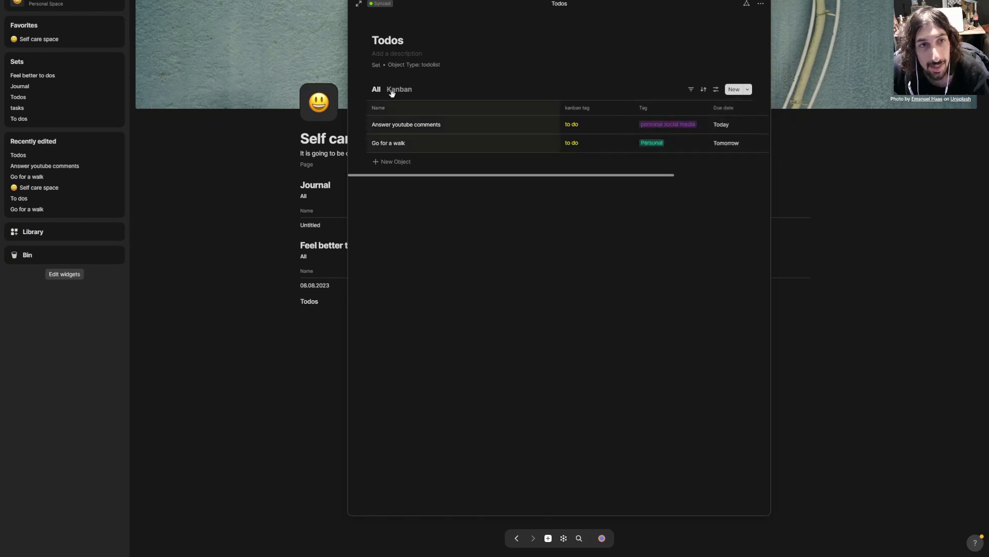
Step: Rename the All view to 'To dos'
click(376, 90)
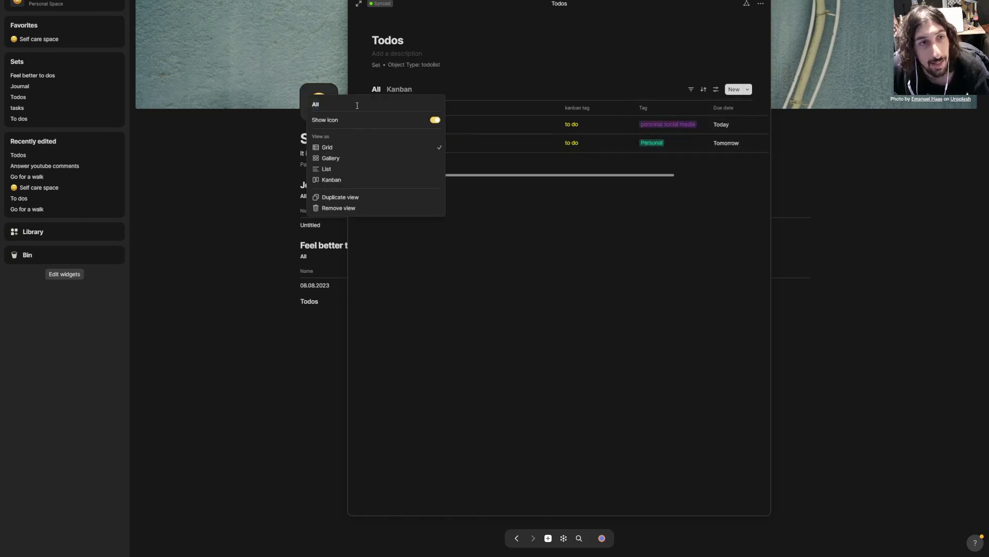
key(BackSpace)
key(BackSpace)
key(BackSpace)
text(To dos)
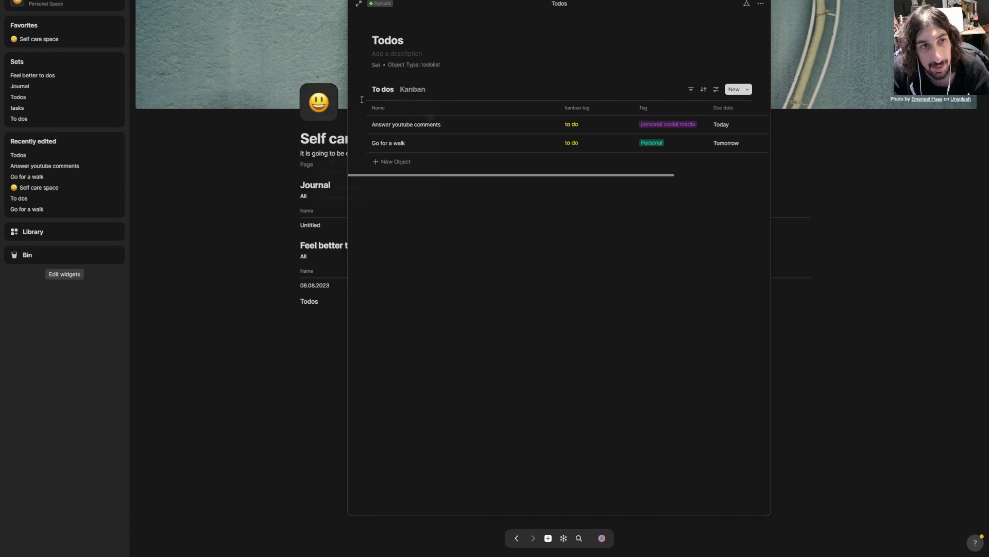
Step: Add an extra Grid view, remove it, and return to the To dos table
click(412, 90)
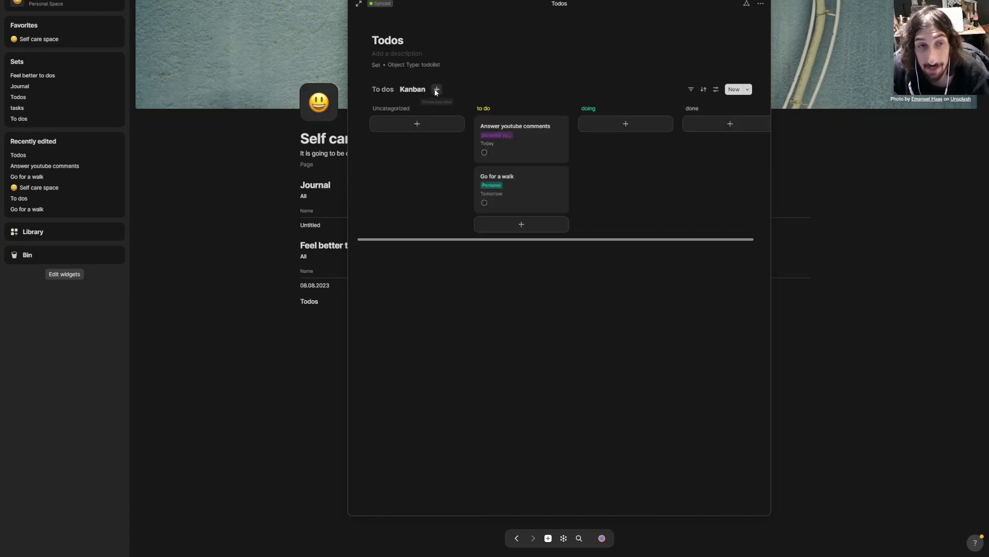
click(437, 89)
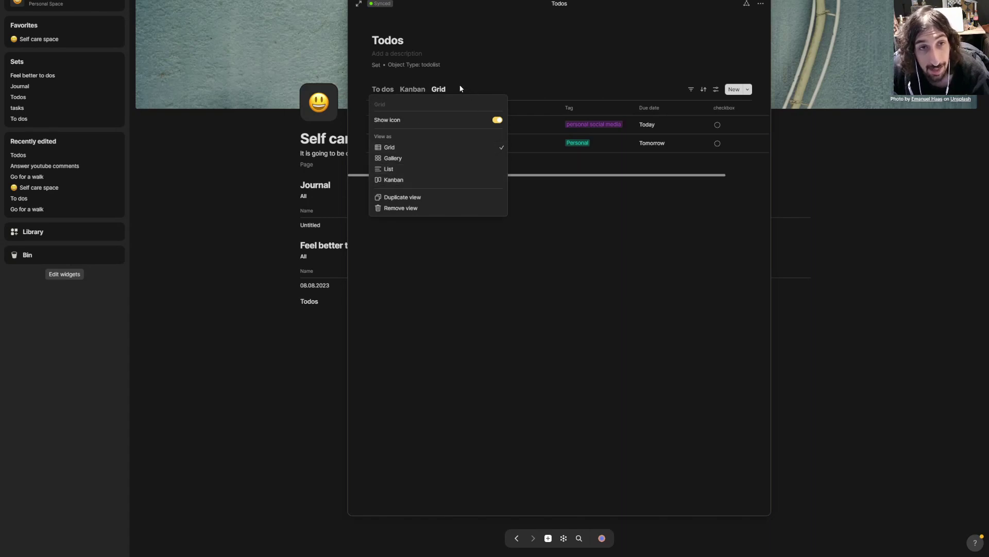
click(438, 90)
click(435, 90)
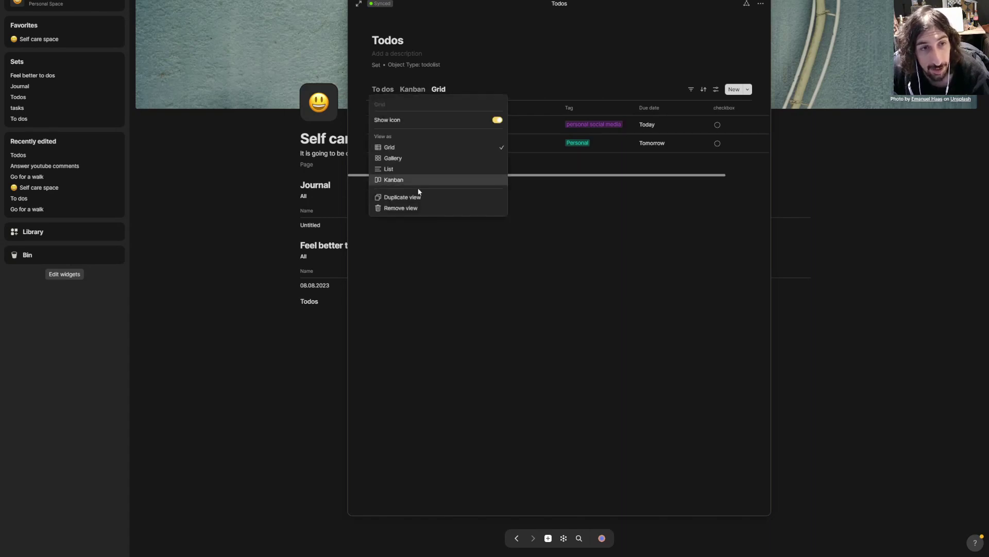
click(408, 207)
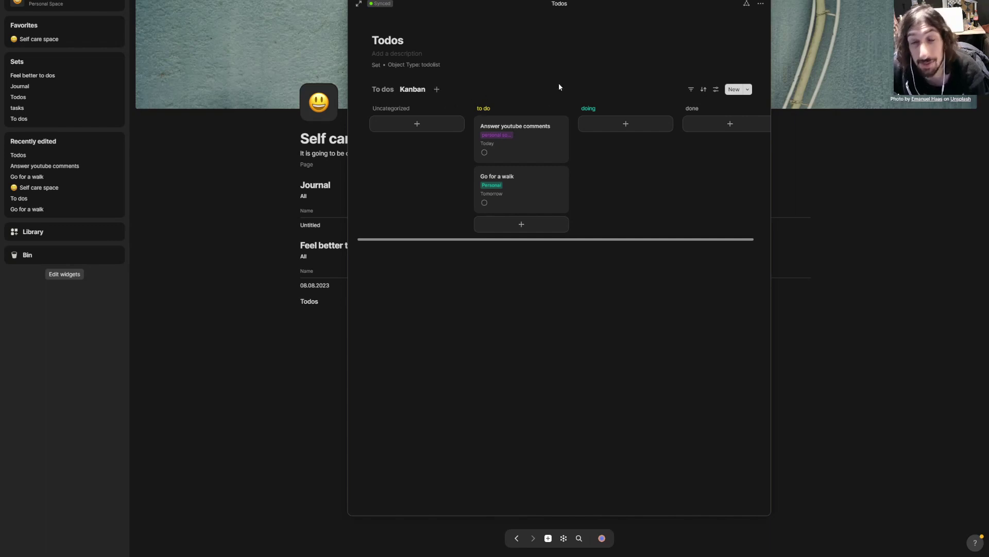
click(386, 89)
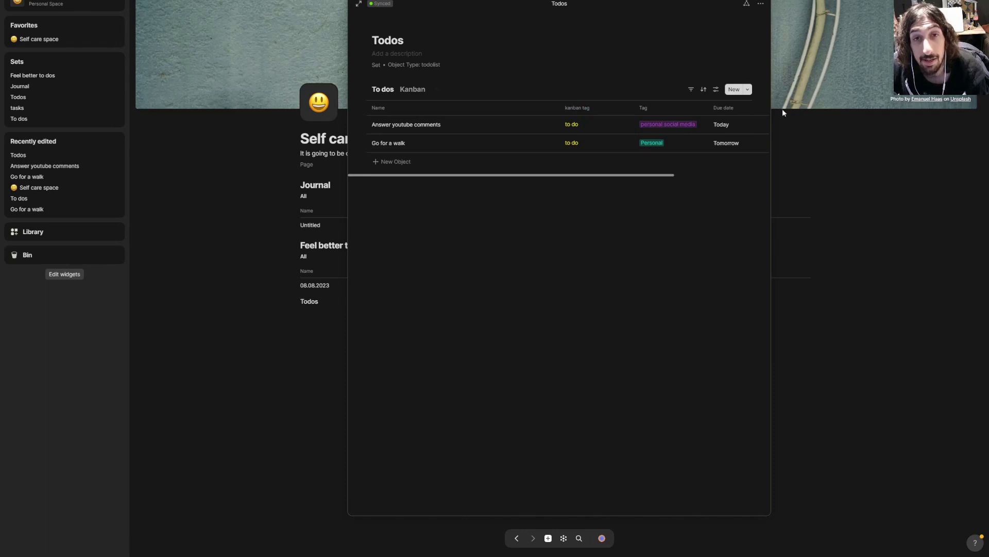
Step: Close the Todos popup and open the todolist type page from the Library
click(815, 119)
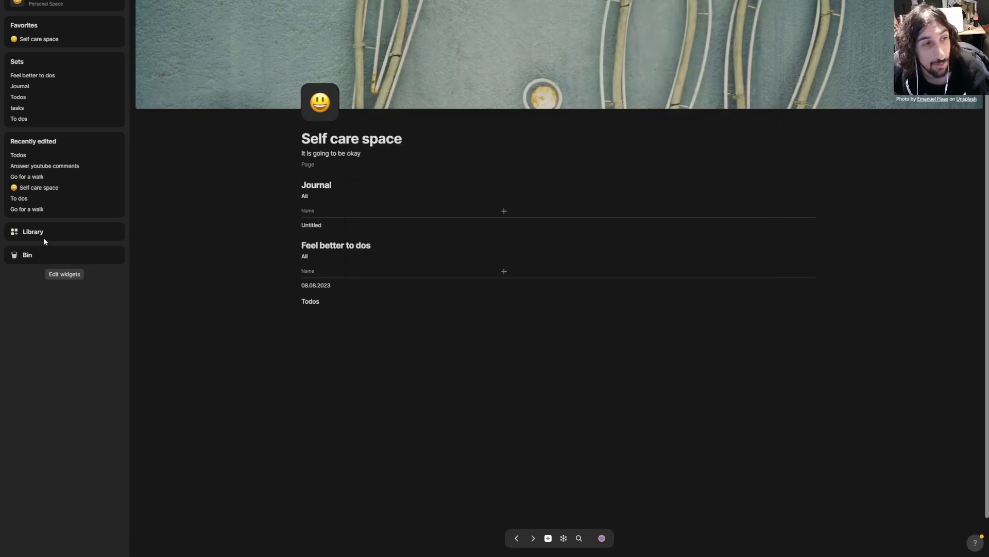
click(44, 238)
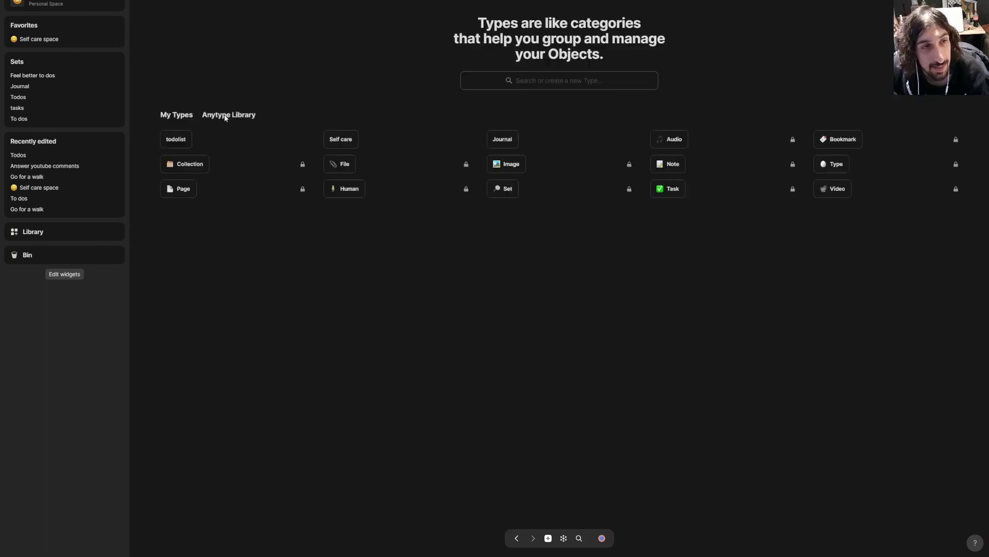
click(175, 139)
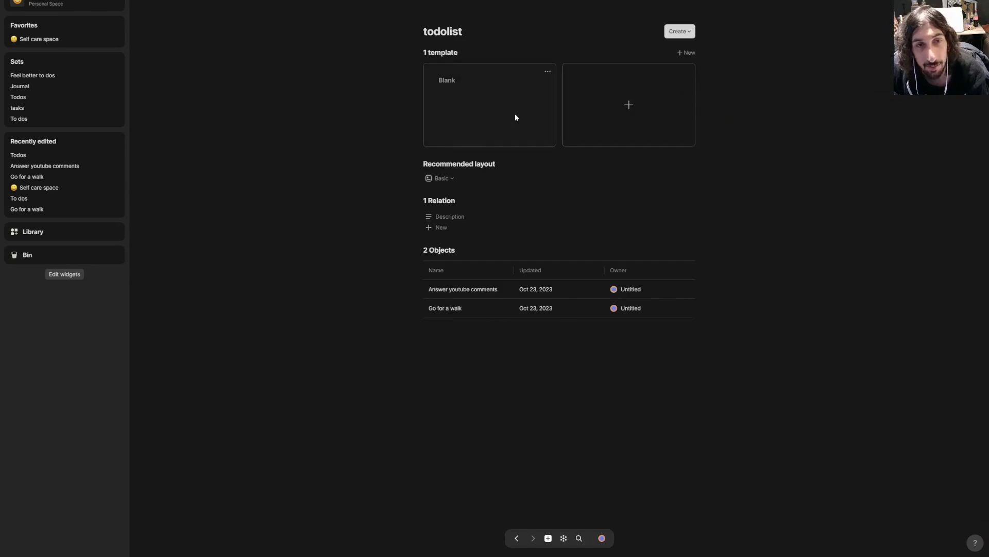
click(54, 230)
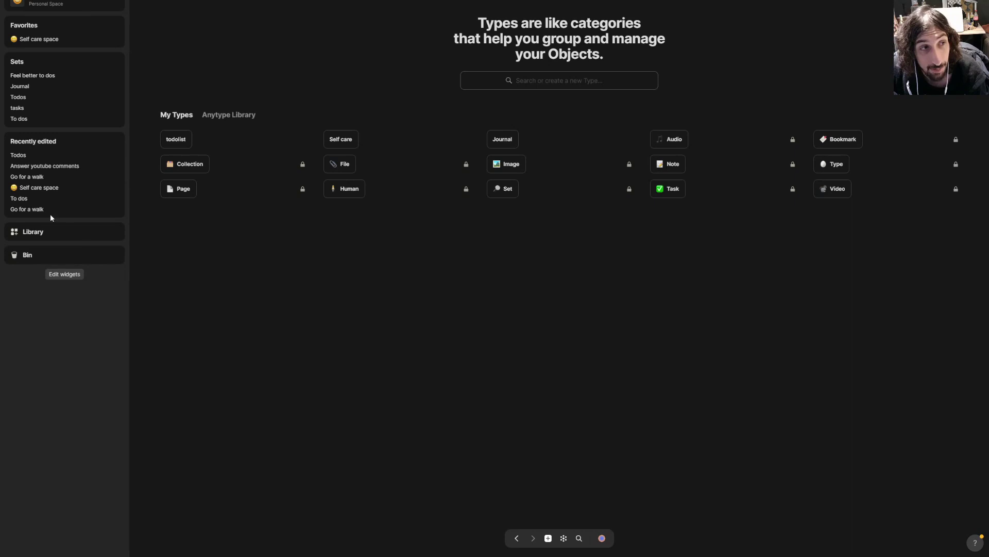
click(181, 142)
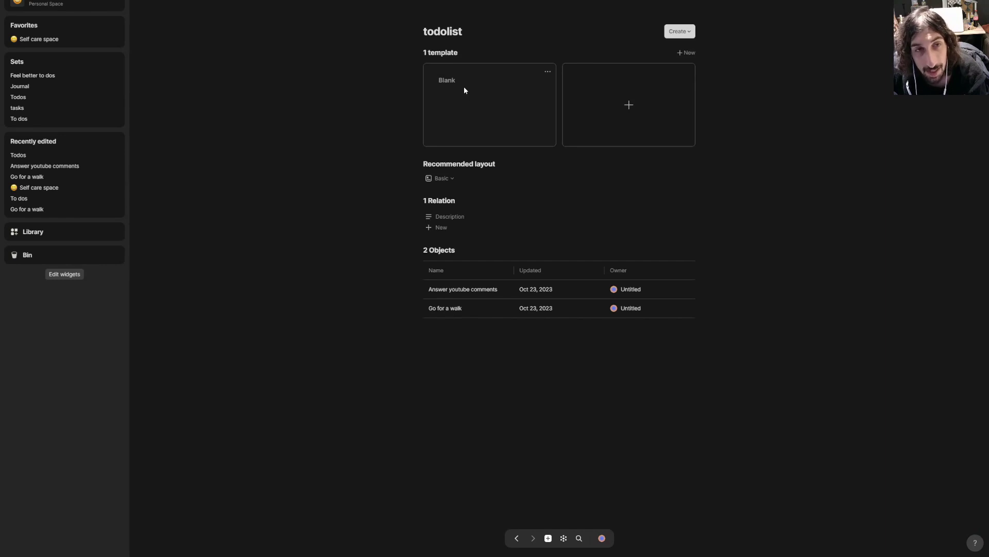
Step: Create a new todolist template titled 'Weekley'
click(612, 92)
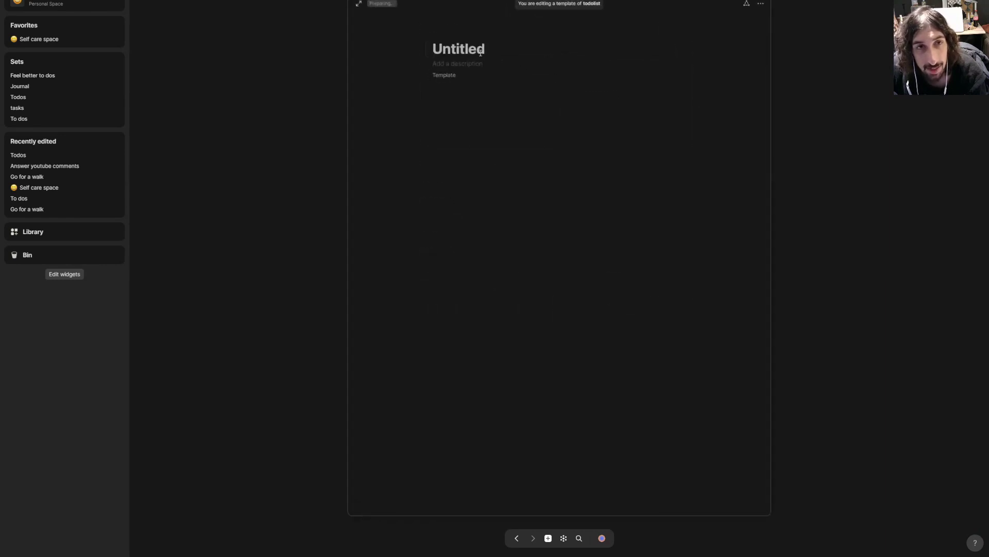
text(t)
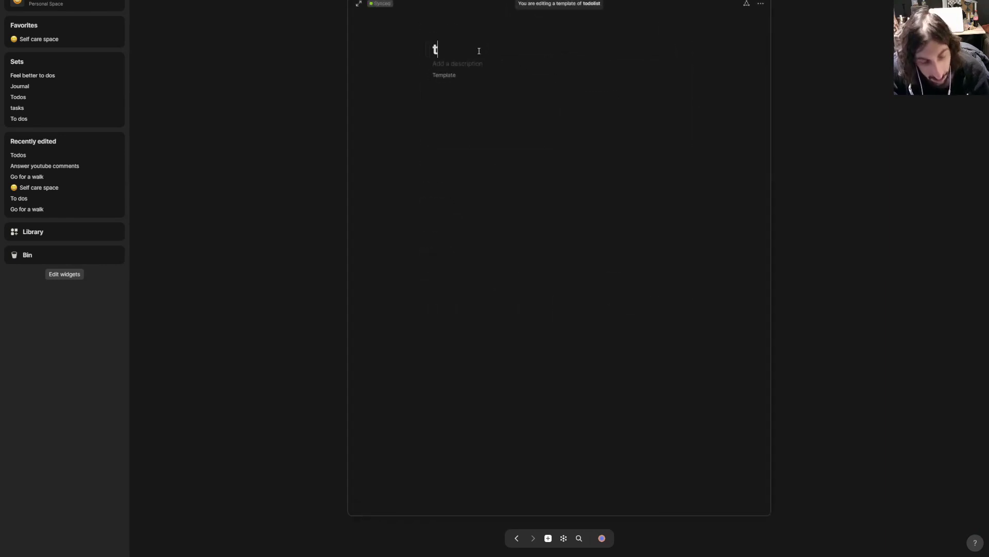
text(o do list)
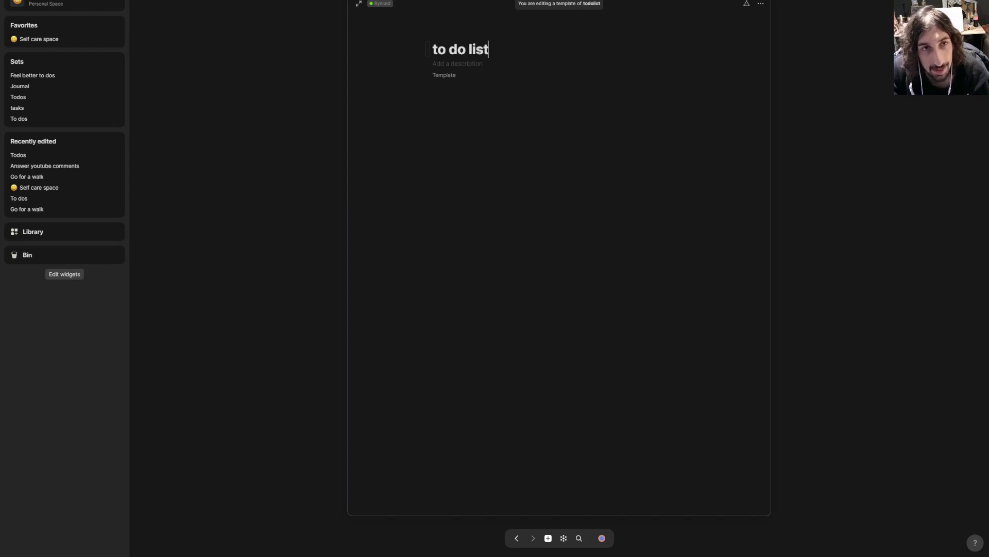
click(448, 97)
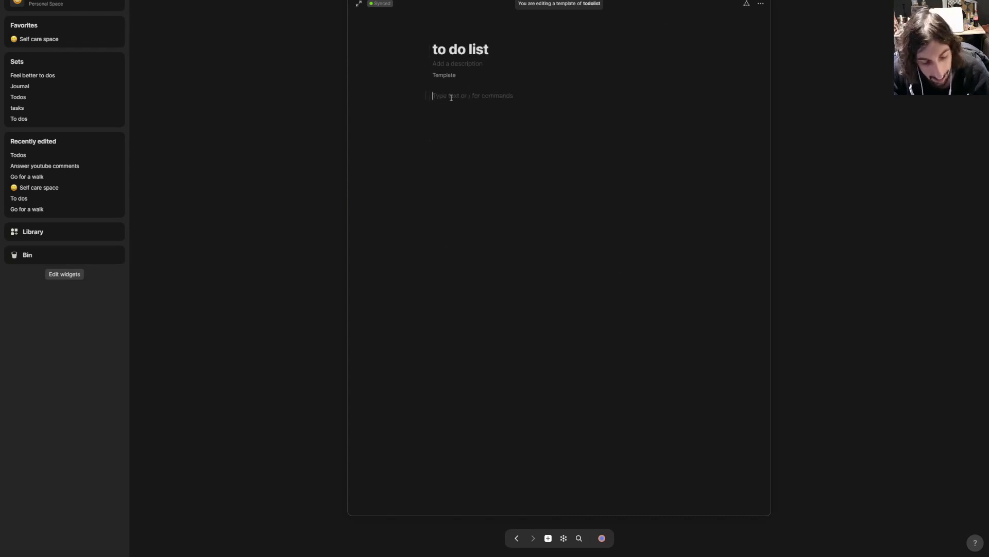
text(/)
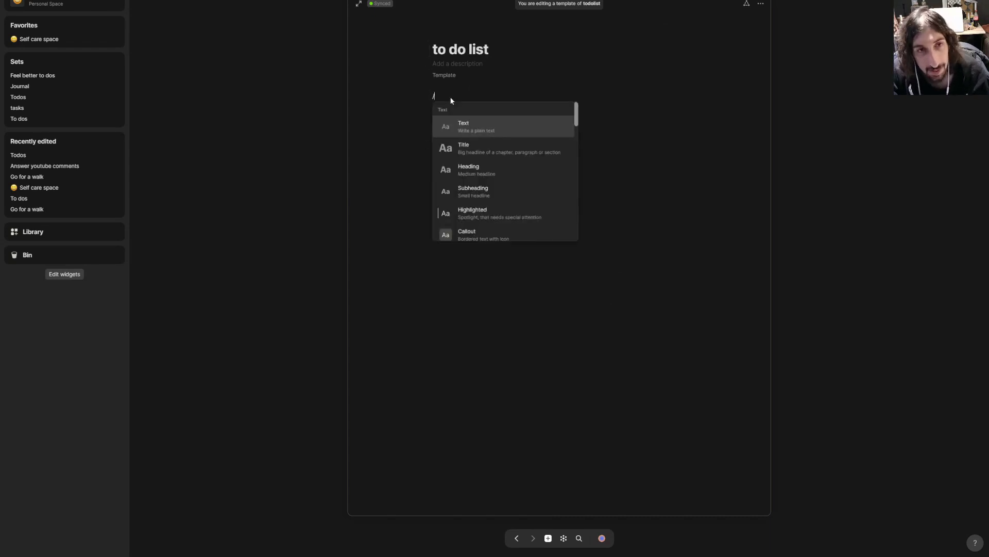
click(477, 46)
triple_click(477, 46)
text(Weekley)
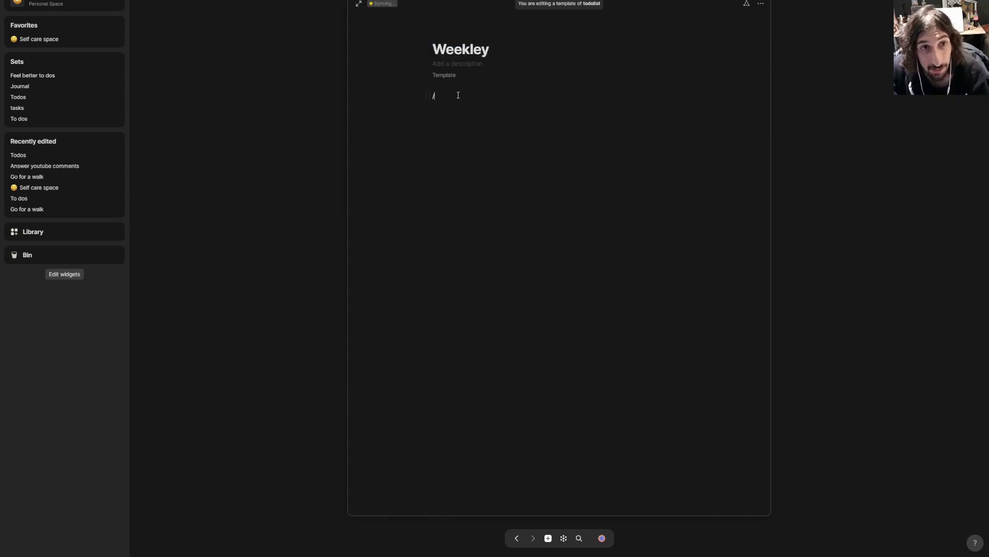
Step: Fill the template with a checklist of five pasted review tasks plus 'Update caleendar'
key(BackSpace)
text(/ch)
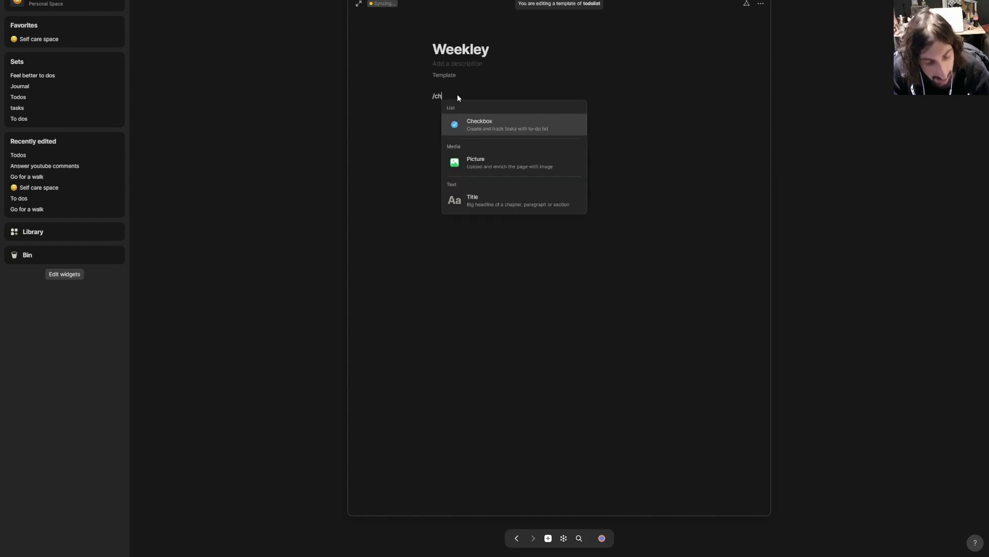
text(eck)
key(Return)
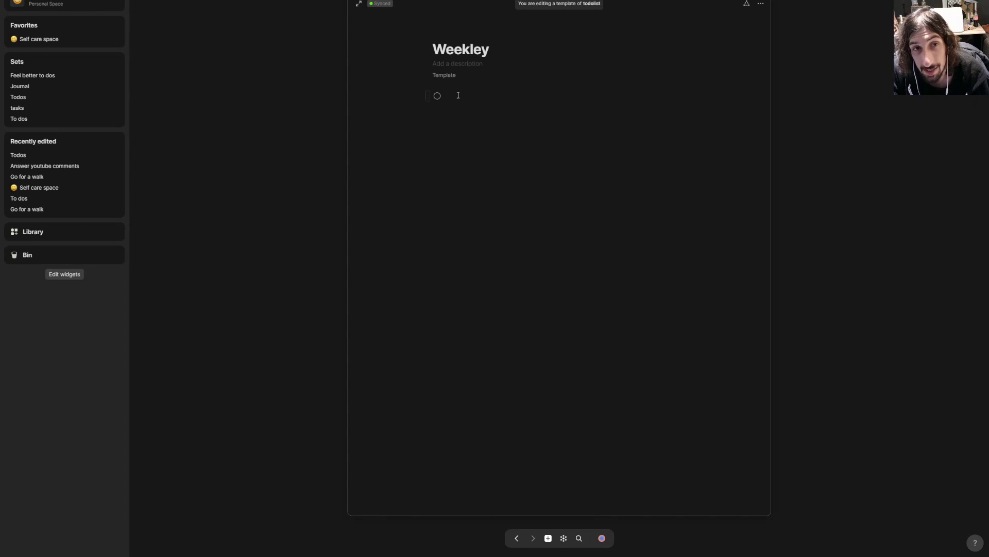
text(go trough notes Go trough journal Move files to archive update to-dos Update projects)
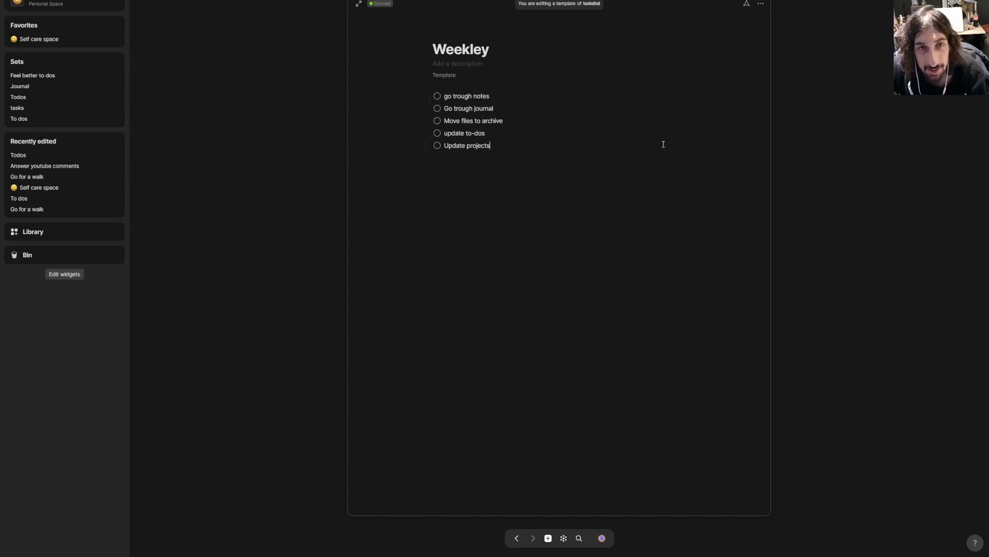
key(Return)
text(Up)
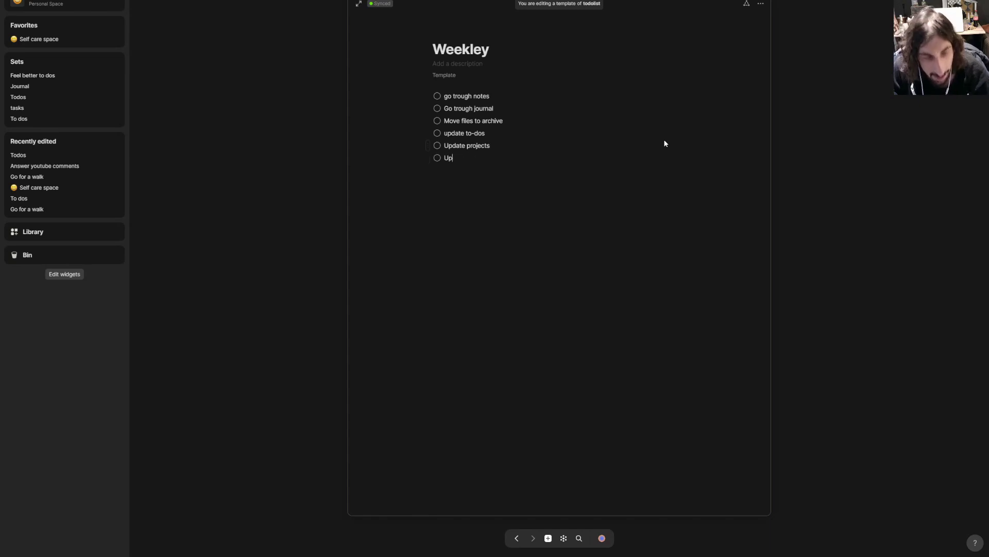
text(date cale)
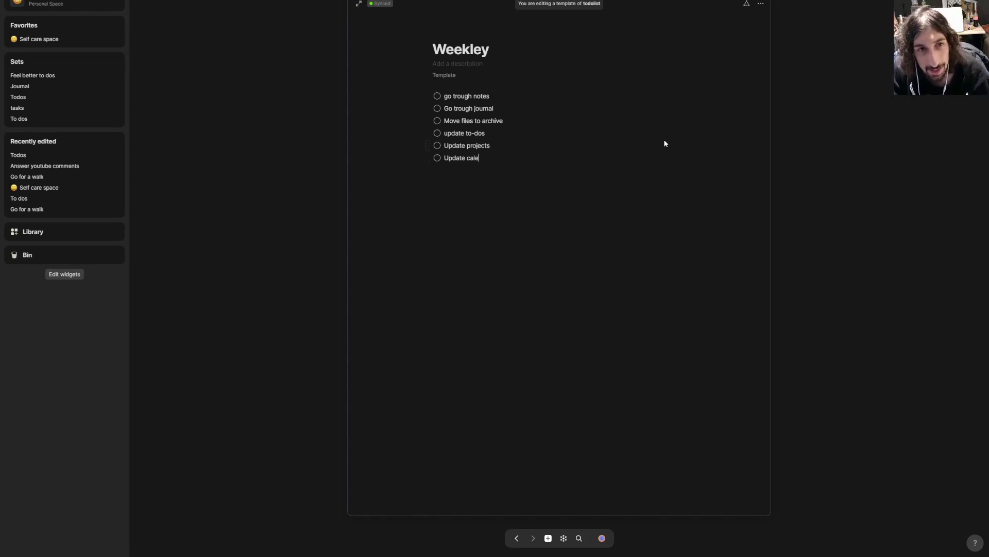
text(endar)
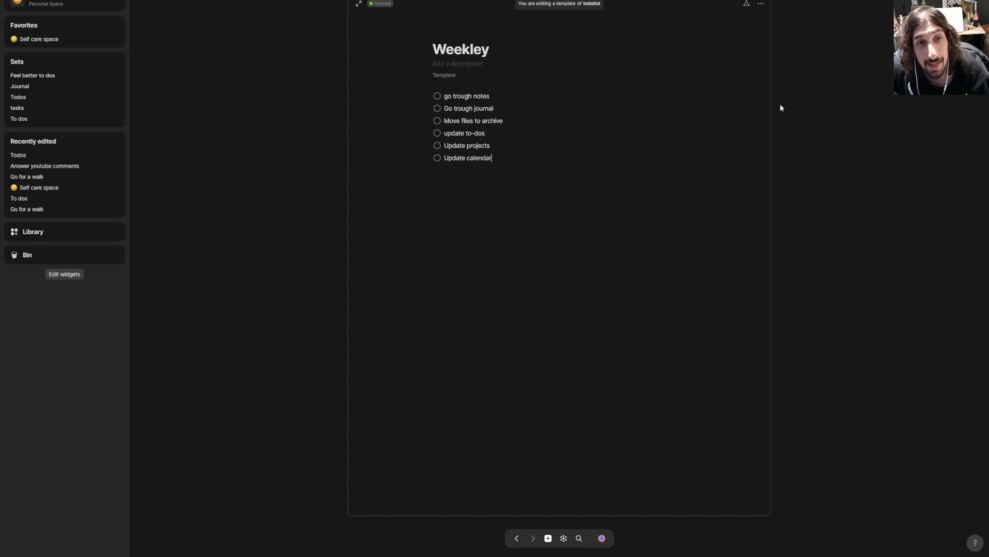
click(787, 100)
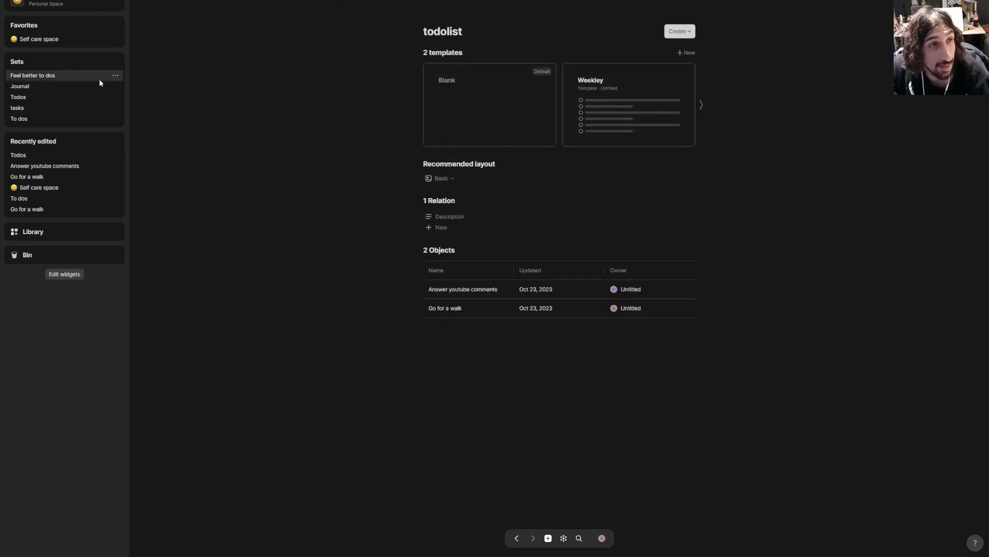
Step: Move the duplicate To dos set in the sidebar to the bin
click(45, 39)
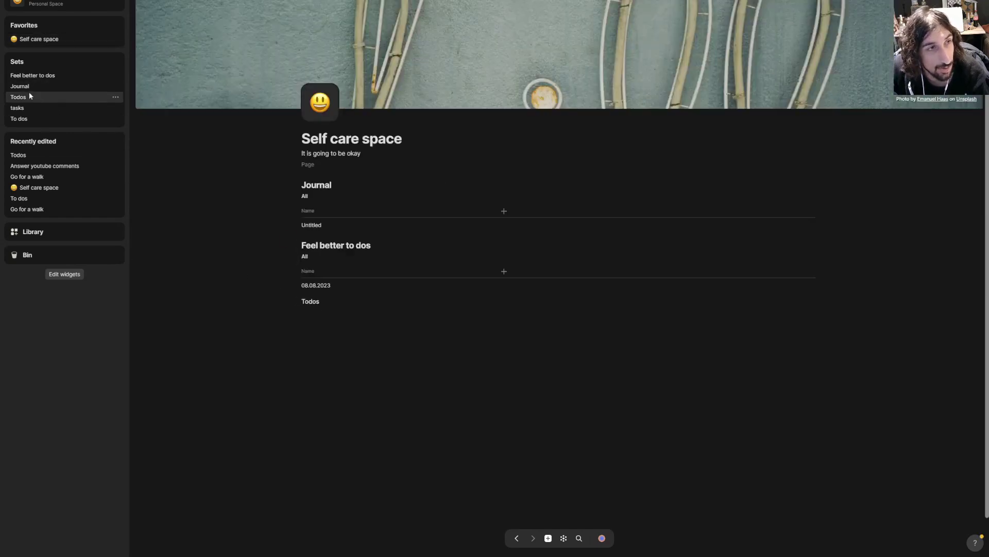
click(30, 118)
click(256, 60)
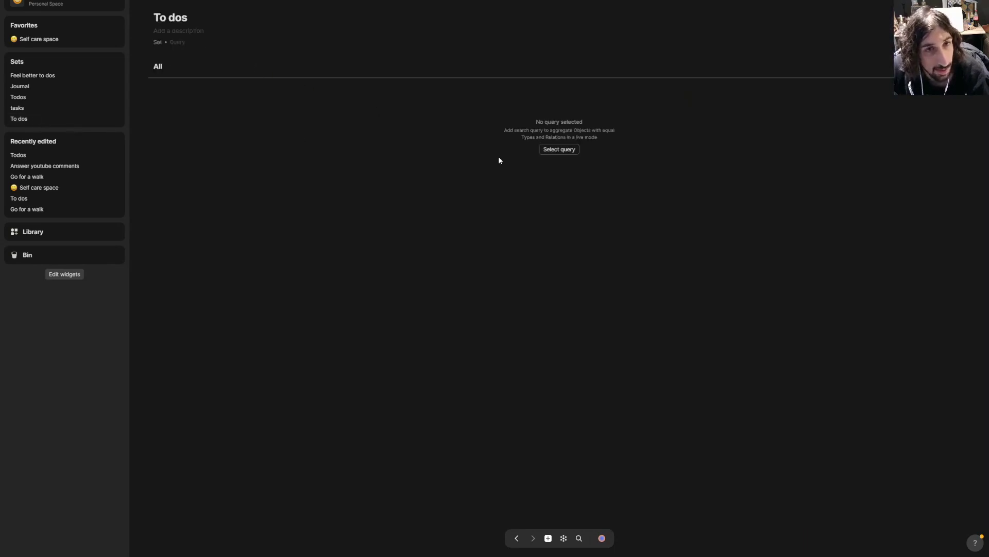
click(29, 41)
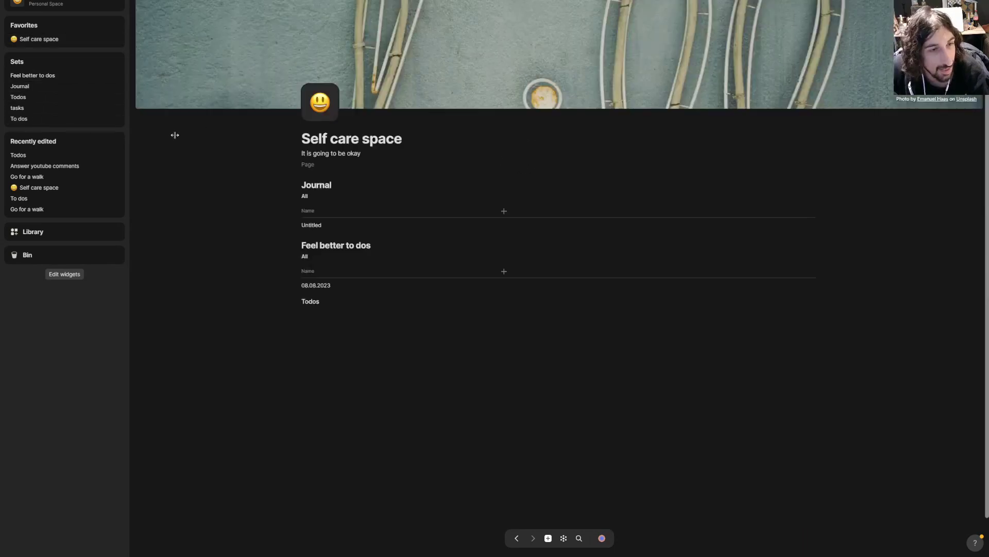
click(312, 302)
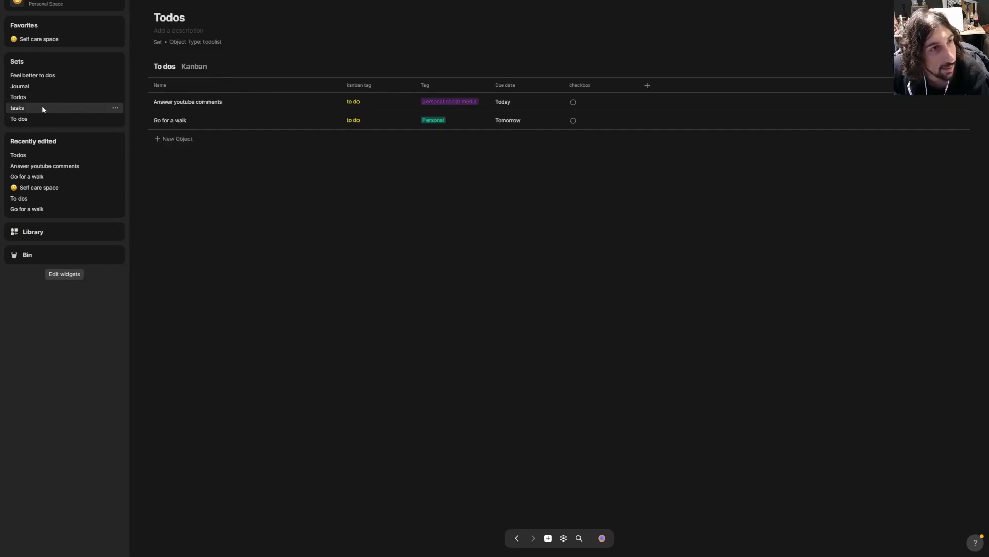
click(117, 119)
click(158, 140)
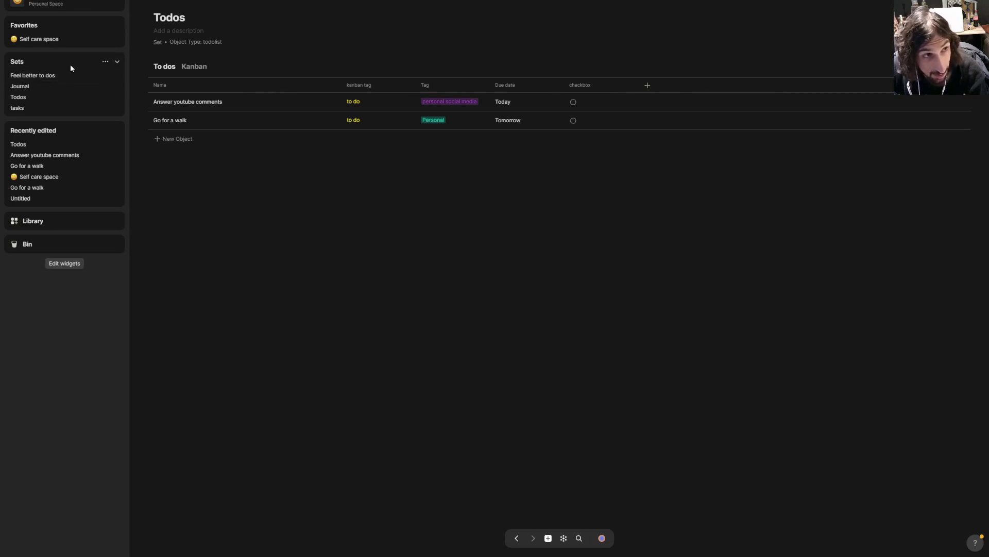
Step: Reopen the Todos set from the Self care space page
click(118, 62)
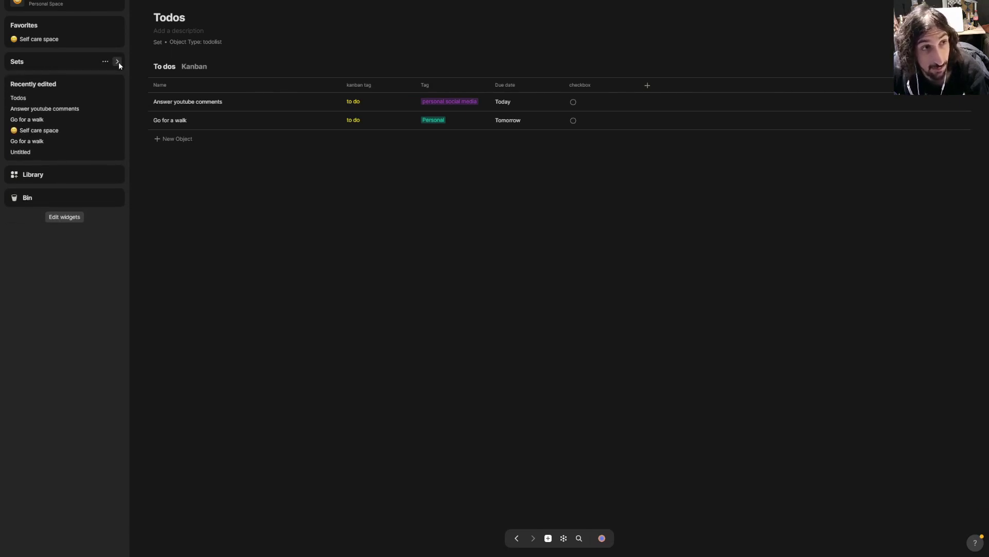
click(119, 62)
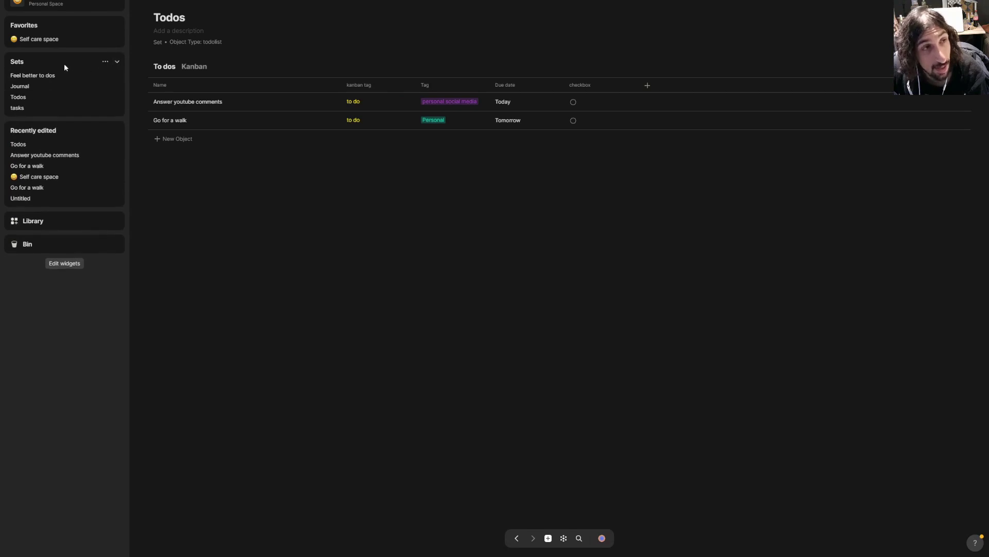
click(34, 41)
click(318, 301)
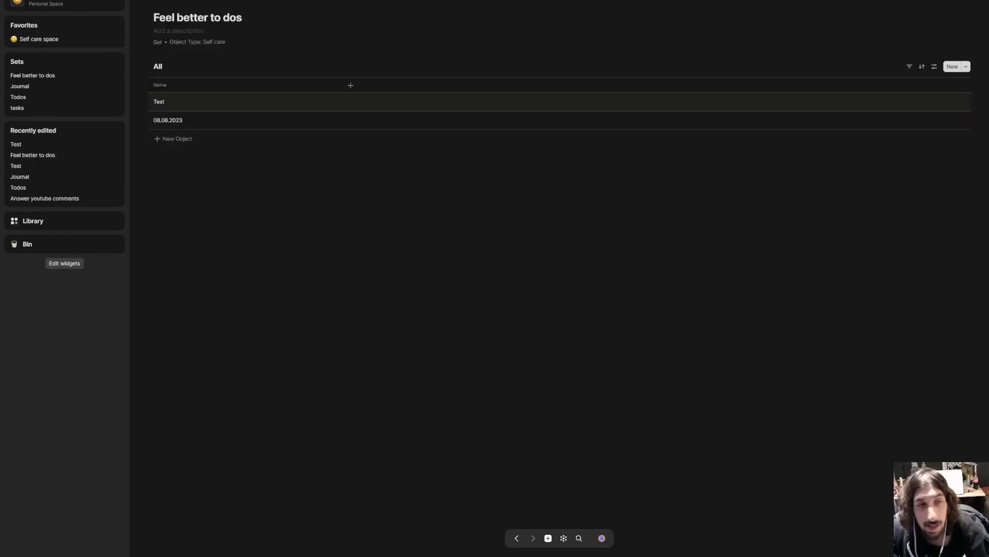
click(46, 39)
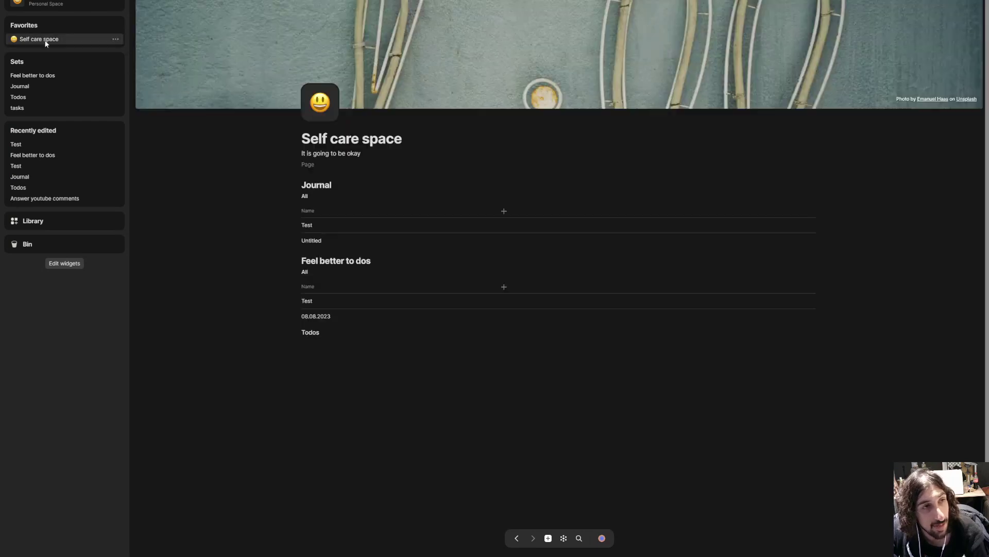
click(307, 332)
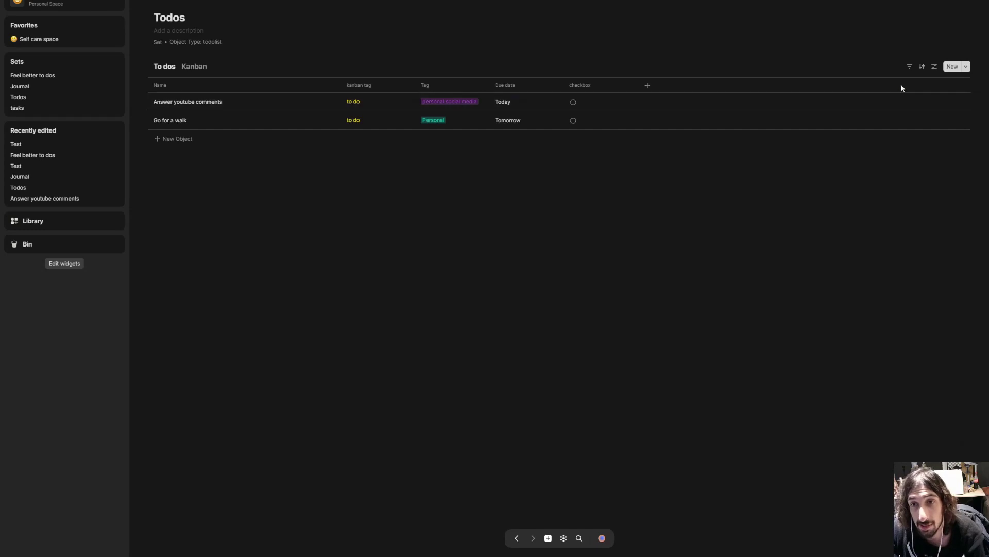
Step: Create a task from the Weekley template named 'Weekley review week 38'
click(966, 66)
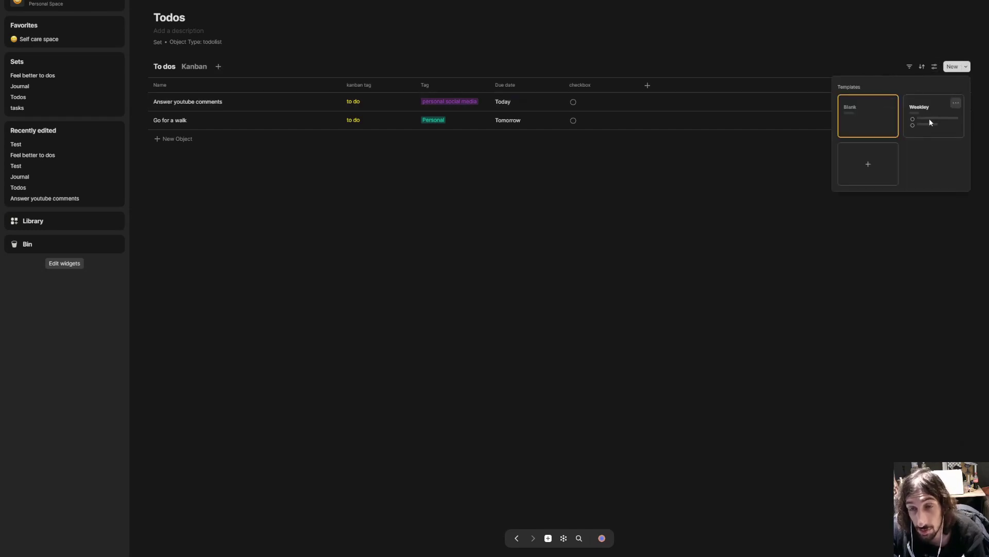
click(936, 117)
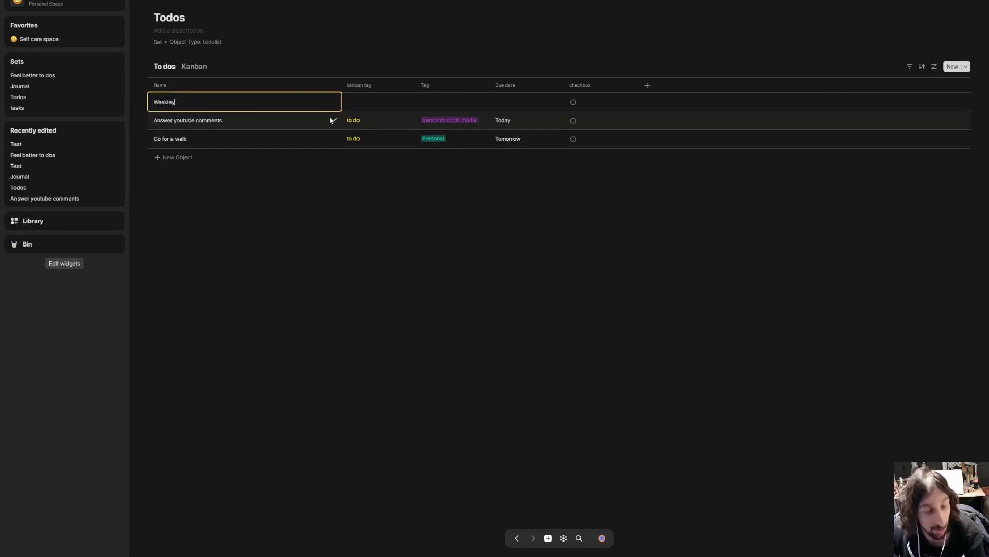
text(revi)
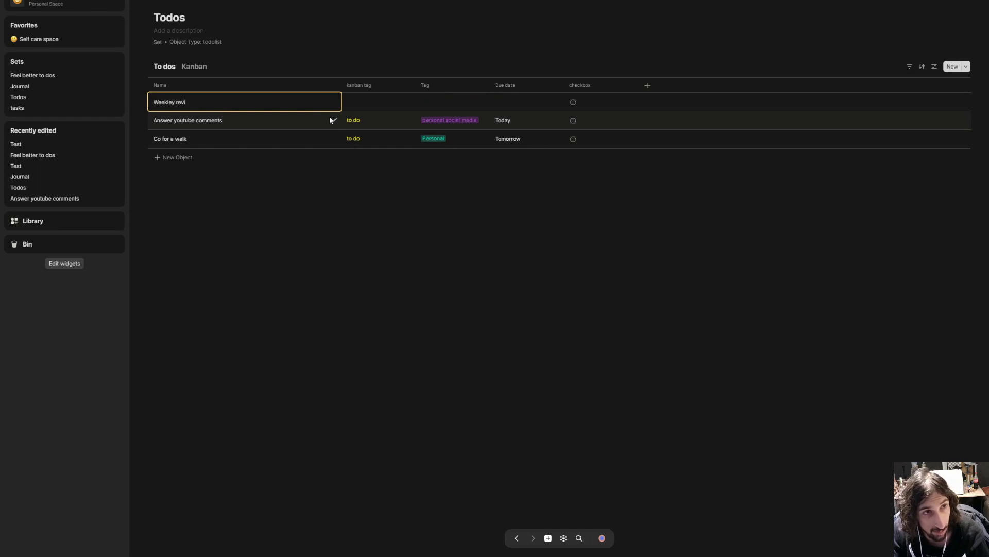
text(ew week 38)
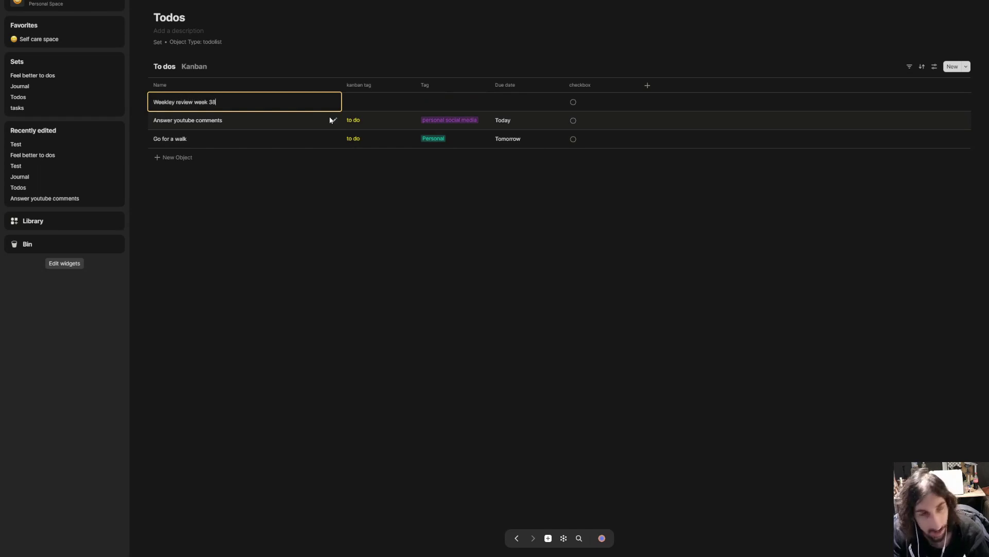
key(Return)
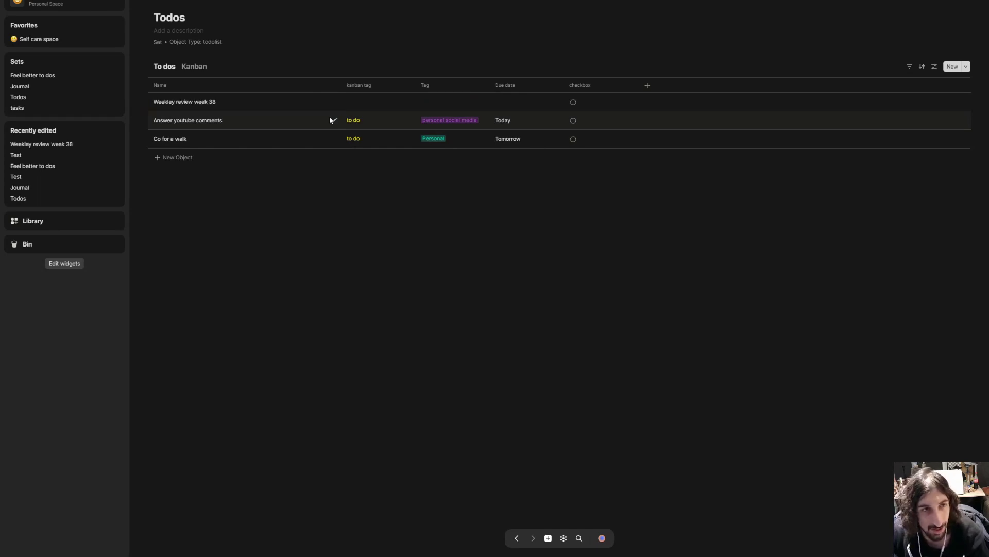
Step: Set the task's kanban tag to doing, tag to Personal, and due date to Oct 29, 2023
click(387, 107)
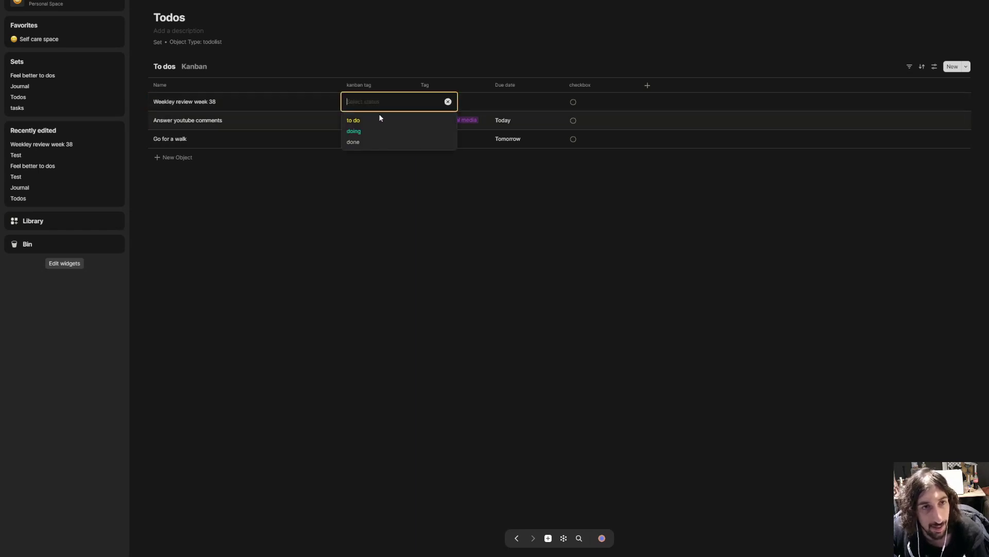
click(370, 136)
click(455, 102)
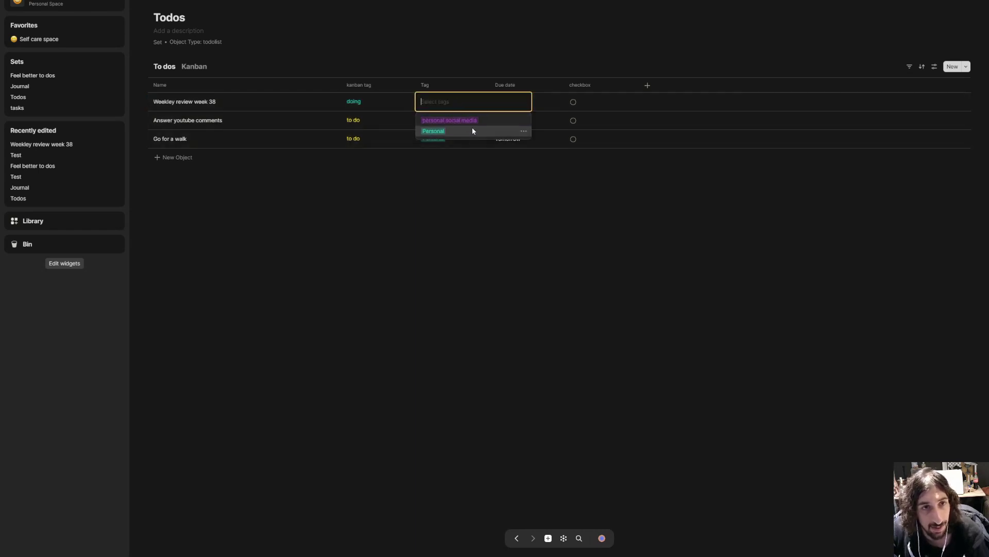
click(478, 132)
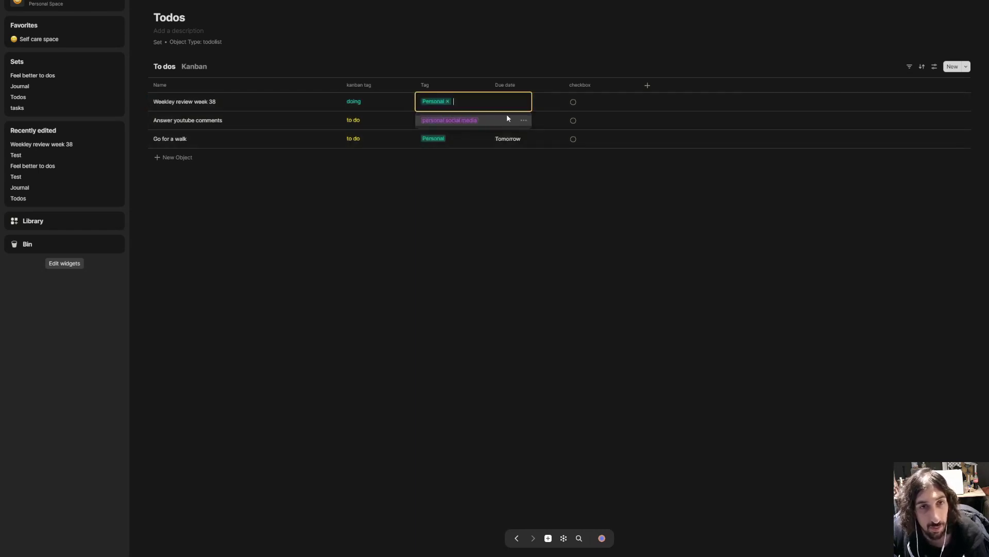
click(546, 100)
click(590, 190)
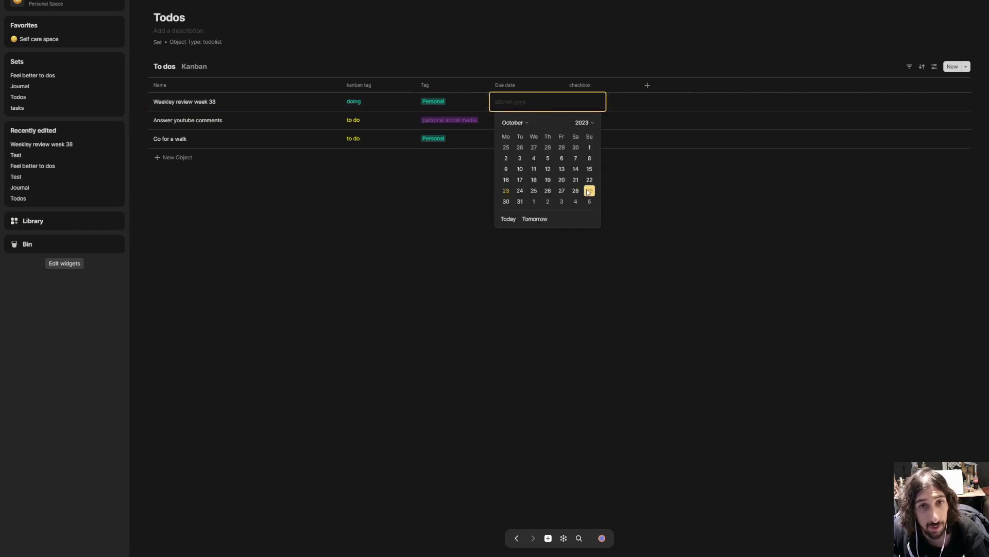
Step: Tick all six checklist items on the Weekley review week 38 page
click(325, 101)
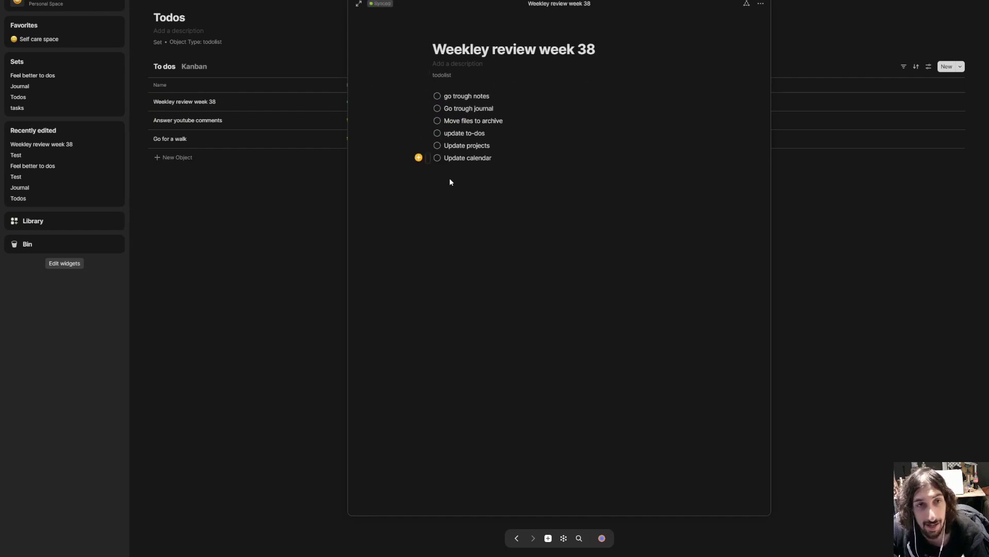
click(438, 96)
click(437, 108)
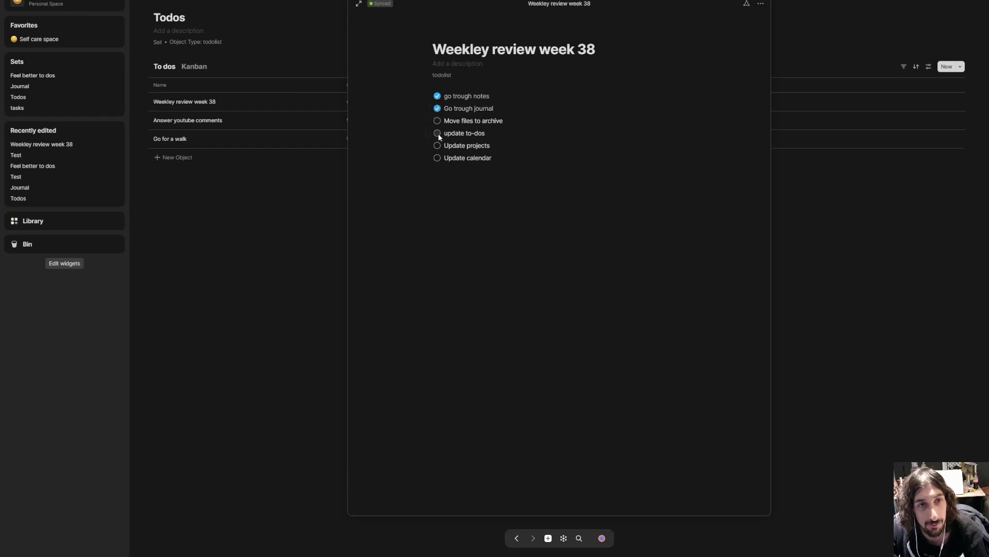
click(438, 133)
click(437, 121)
click(437, 146)
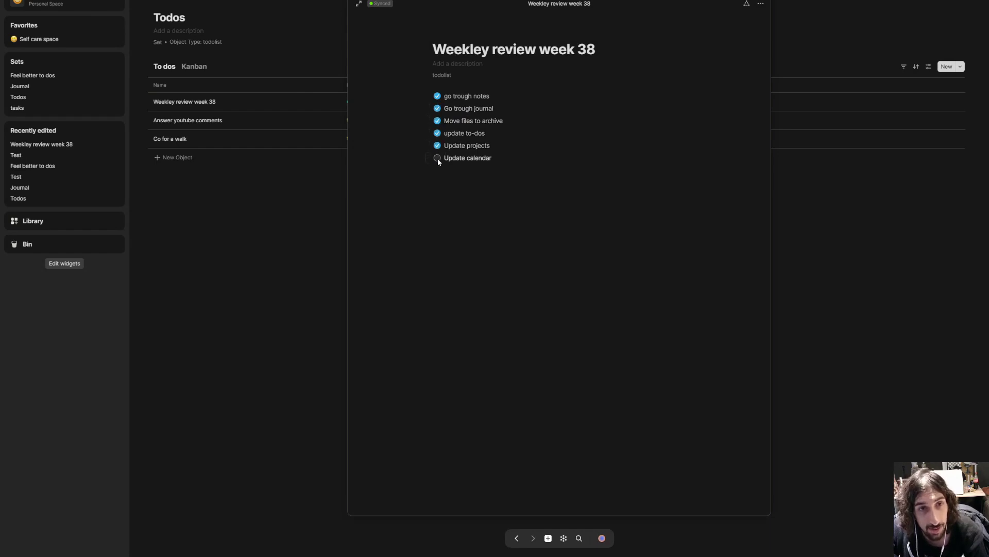
click(438, 158)
click(808, 187)
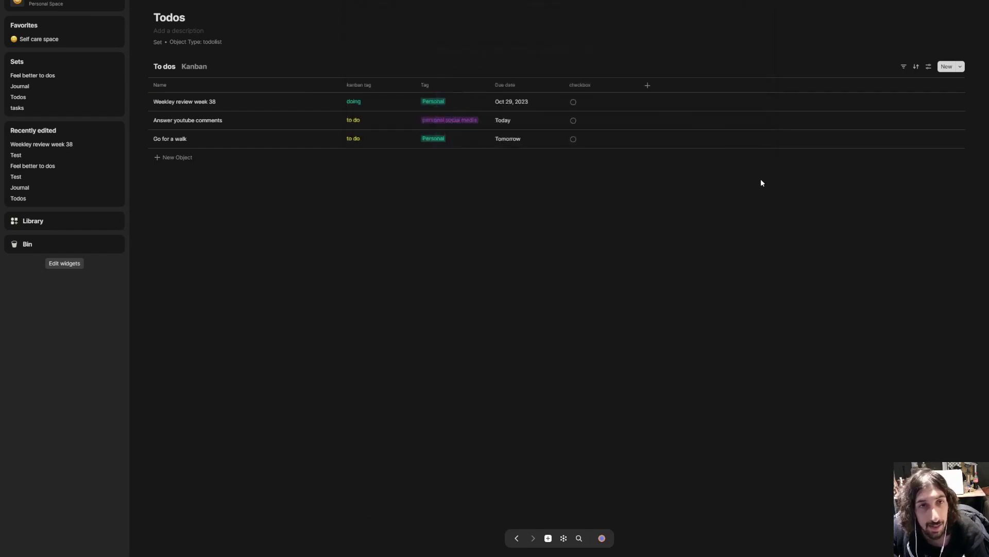
Step: Mark the task complete and move its Kanban card into the done column
click(573, 102)
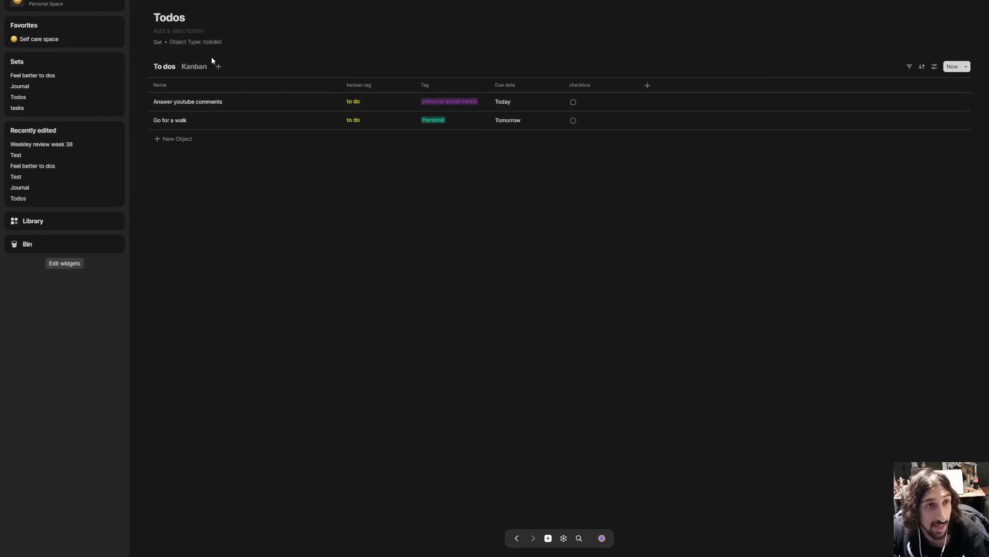
click(194, 67)
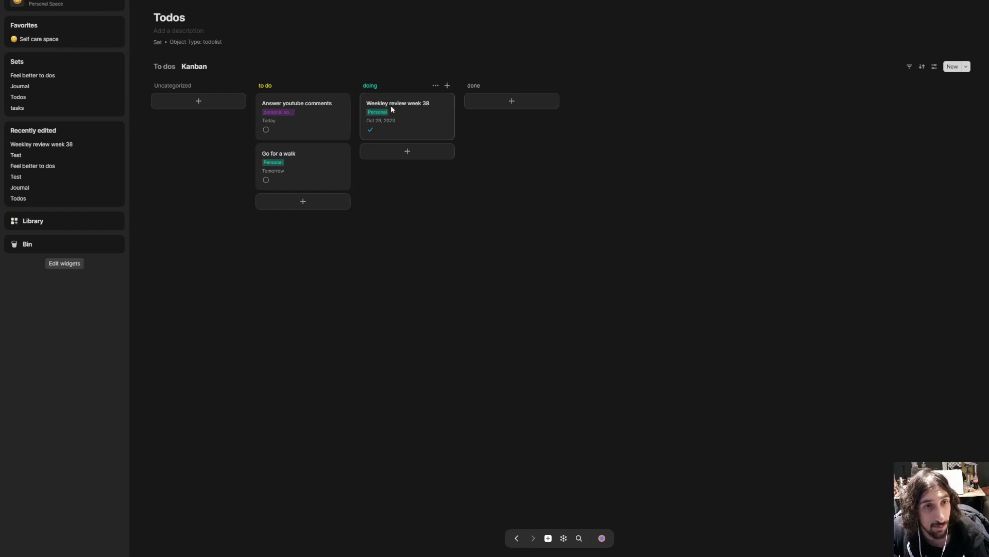
drag(391, 106, 507, 109)
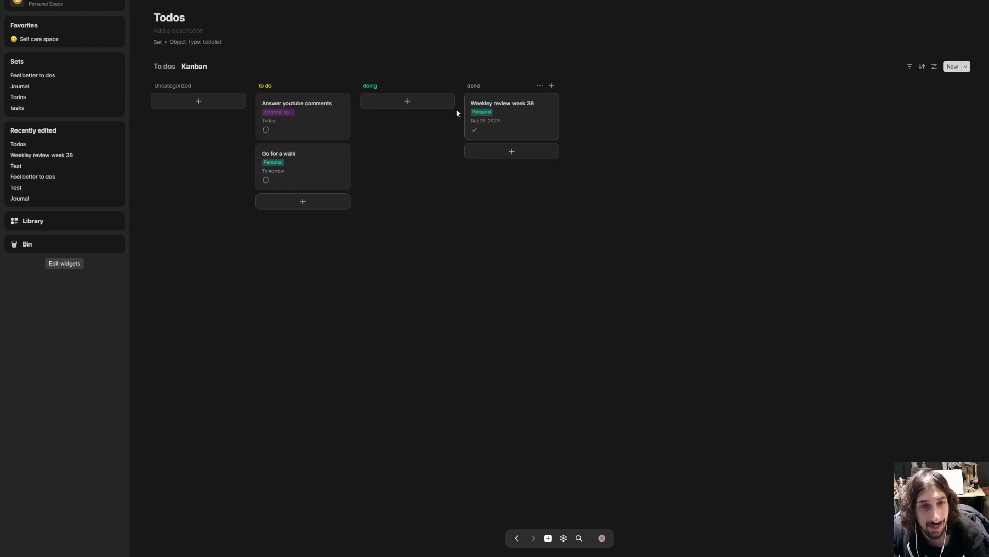
click(177, 68)
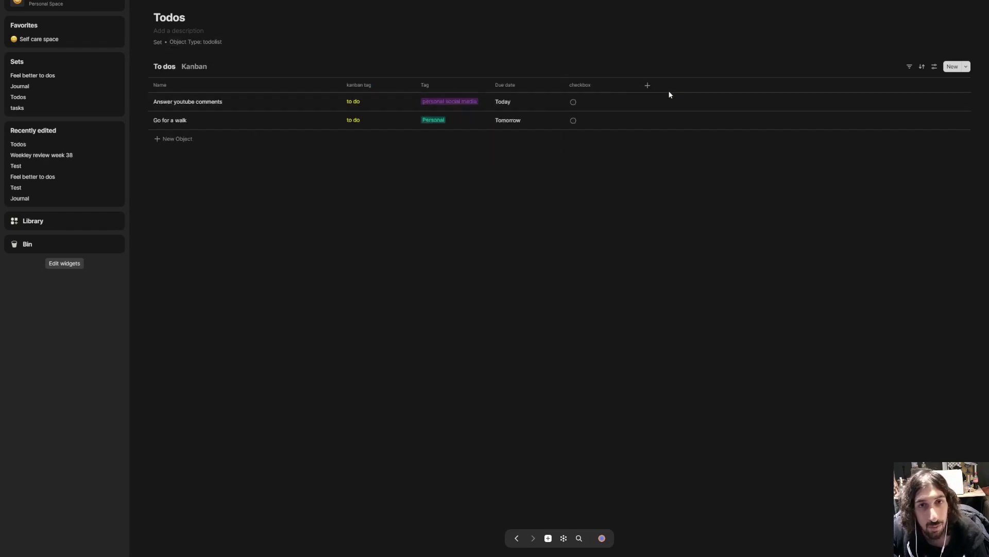
click(648, 86)
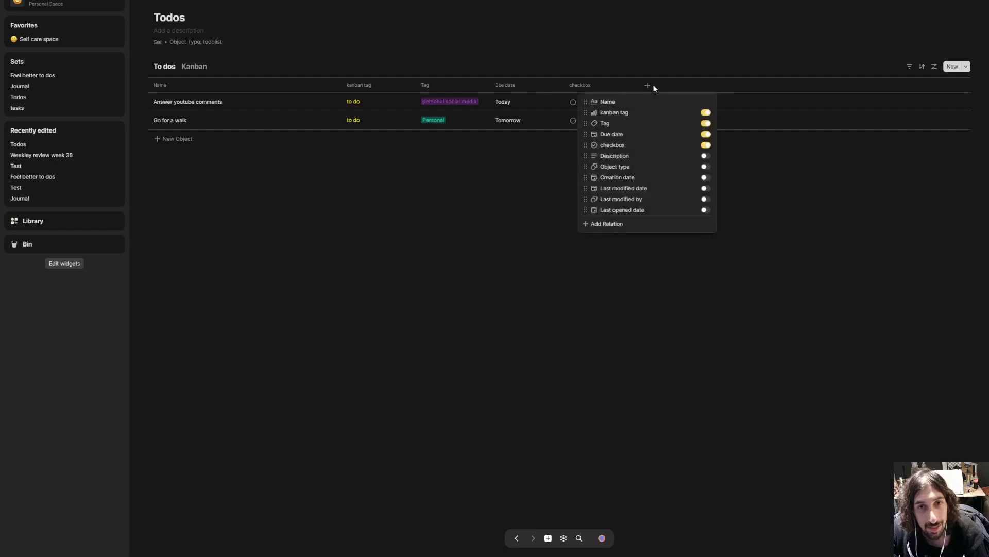
click(622, 227)
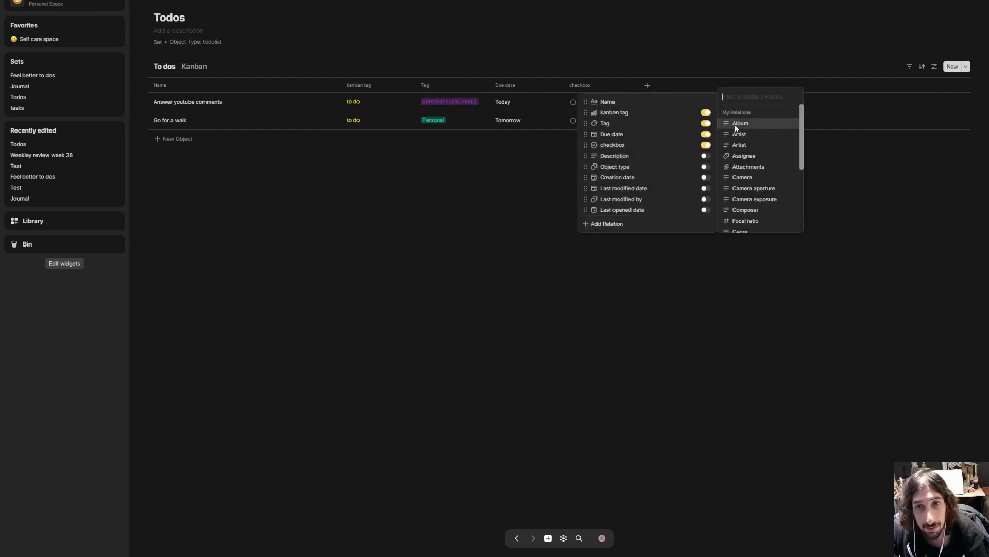
text(fo)
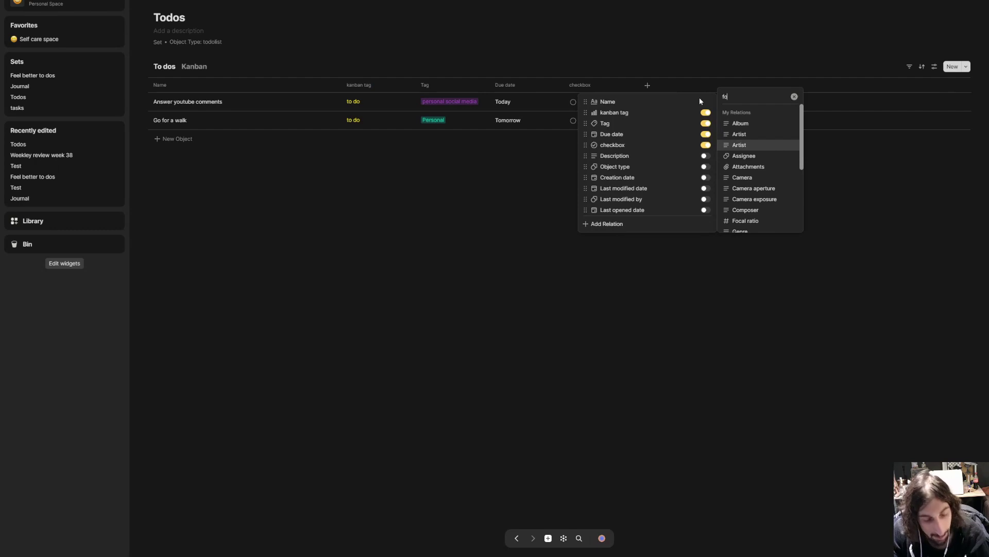
text(rmuela)
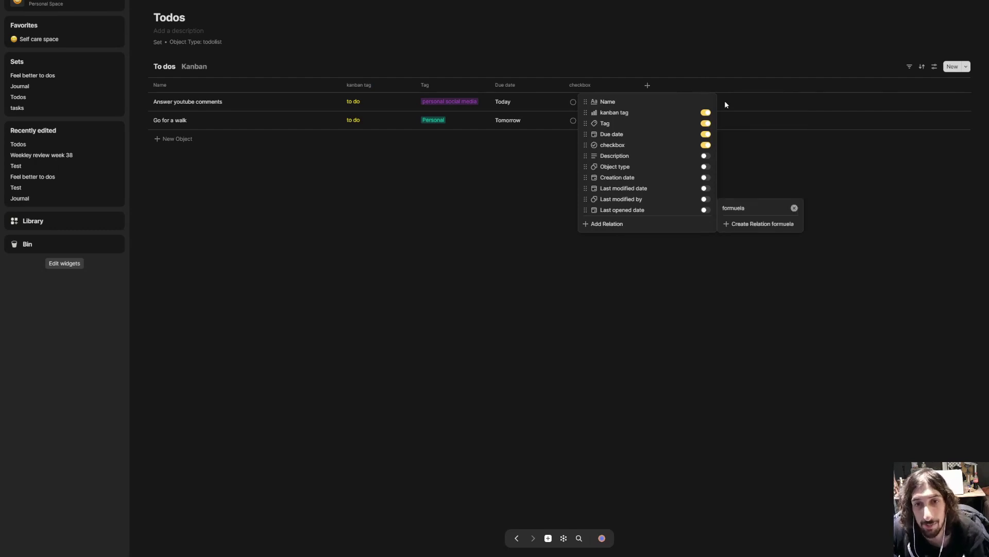
click(758, 227)
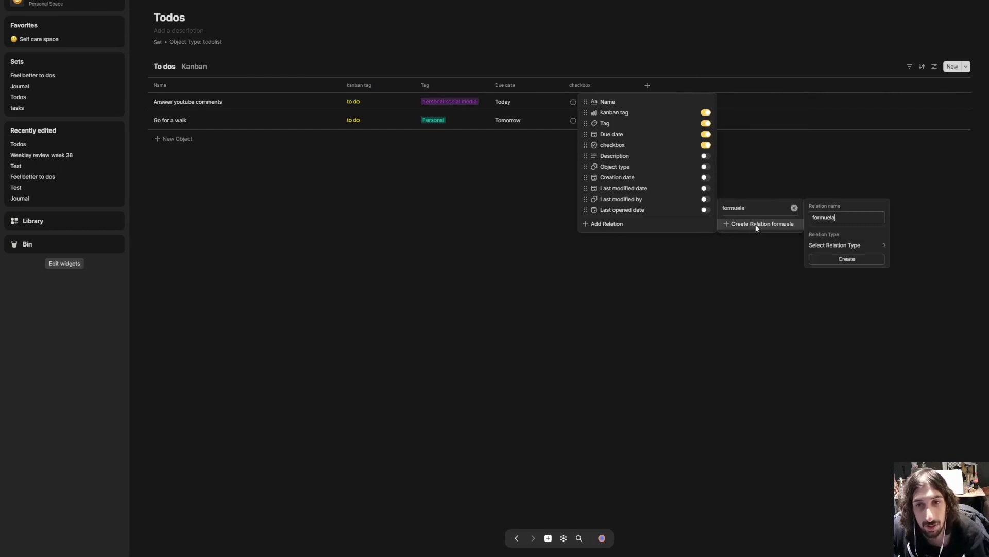
click(838, 245)
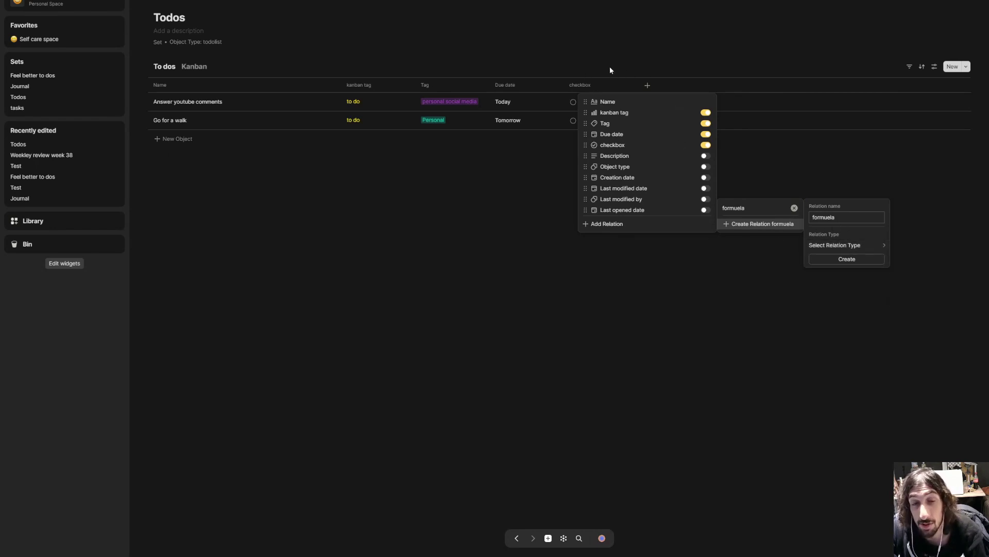
key(Escape)
key(Escape)
key(Escape)
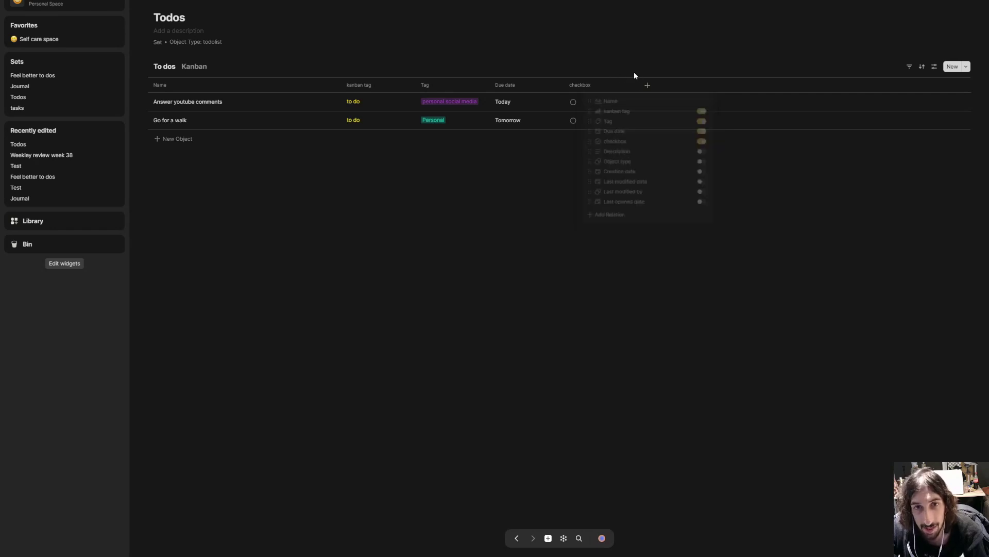